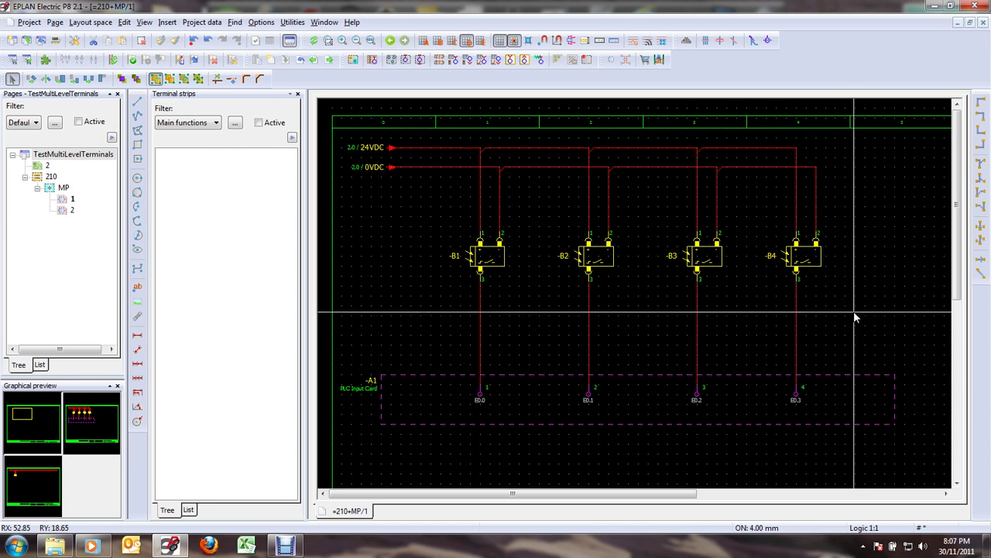
Insert the terminal symbol and place X1 terminals 1–8 across the 24VDC/0VDC lines above B1–B4.
key(Insert)
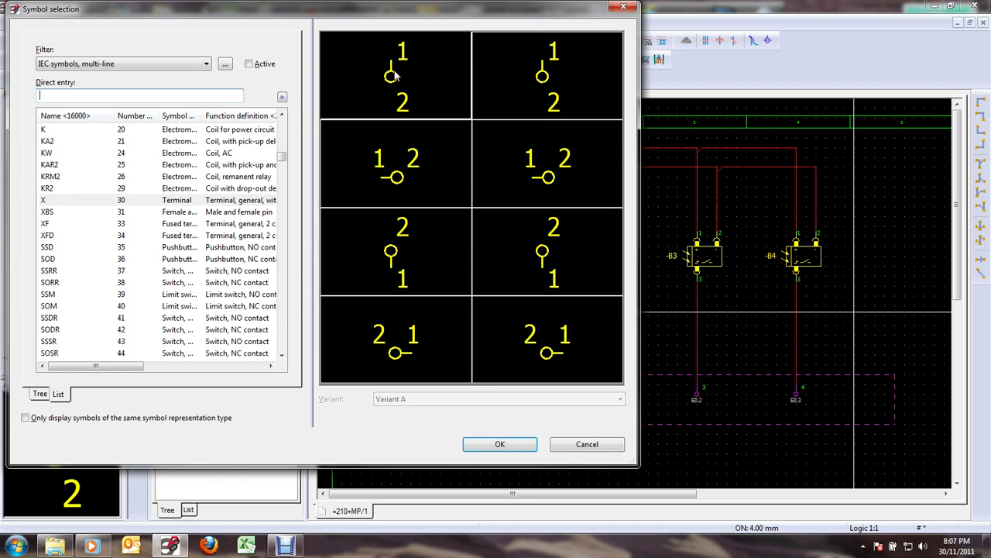
double_click(394, 75)
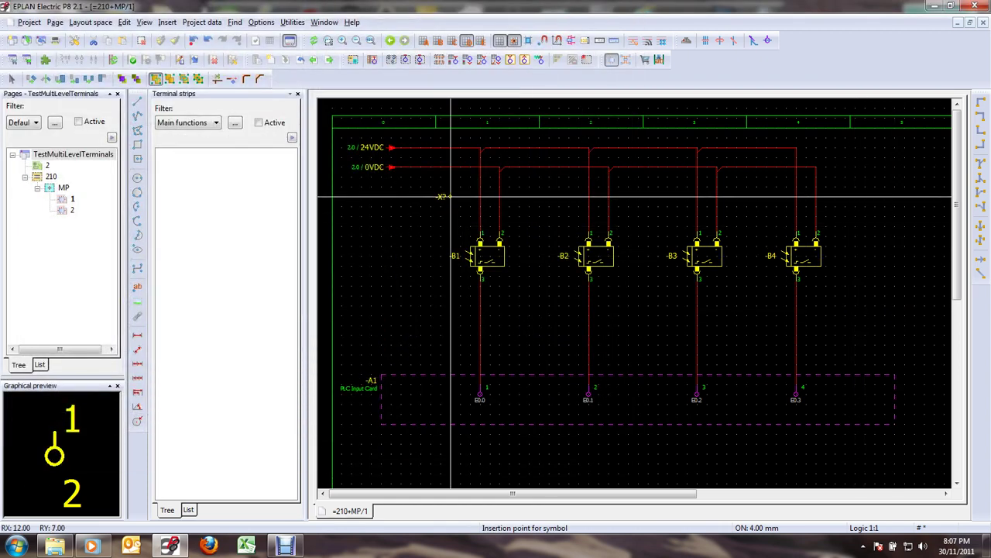
drag(471, 197, 845, 196)
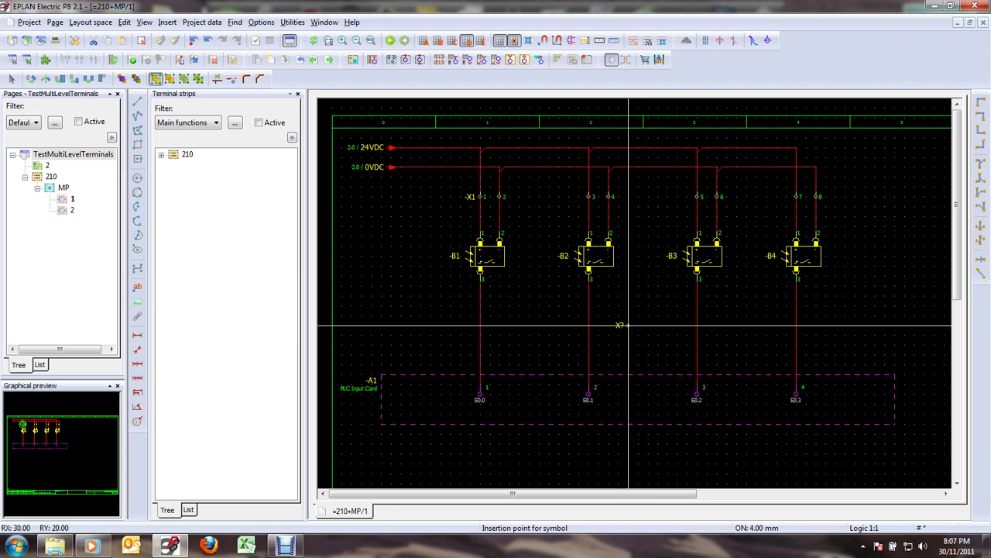
scroll(450, 335, up, 1)
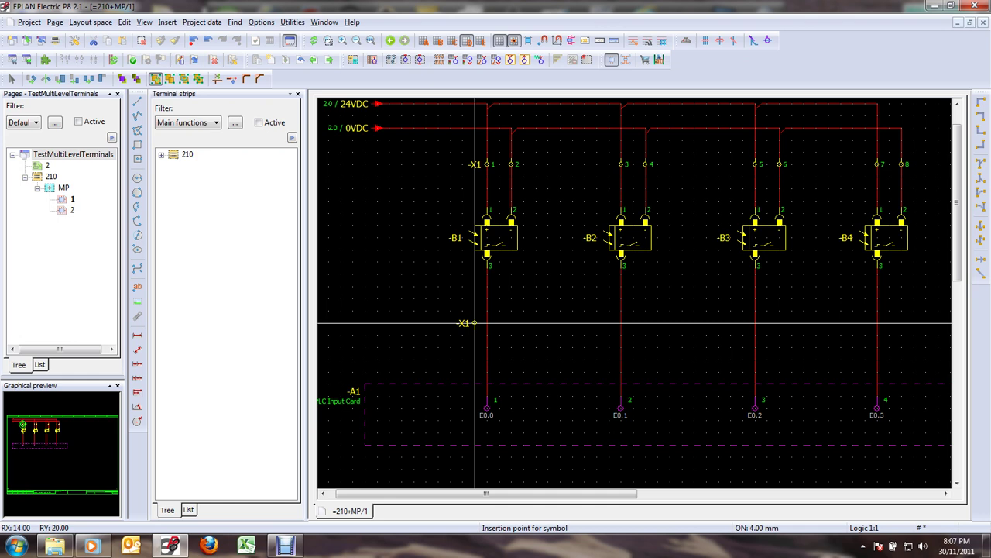
Place X1 terminals 9–12 across the B1–B4 signal lines leading to the PLC input card.
drag(476, 323, 898, 323)
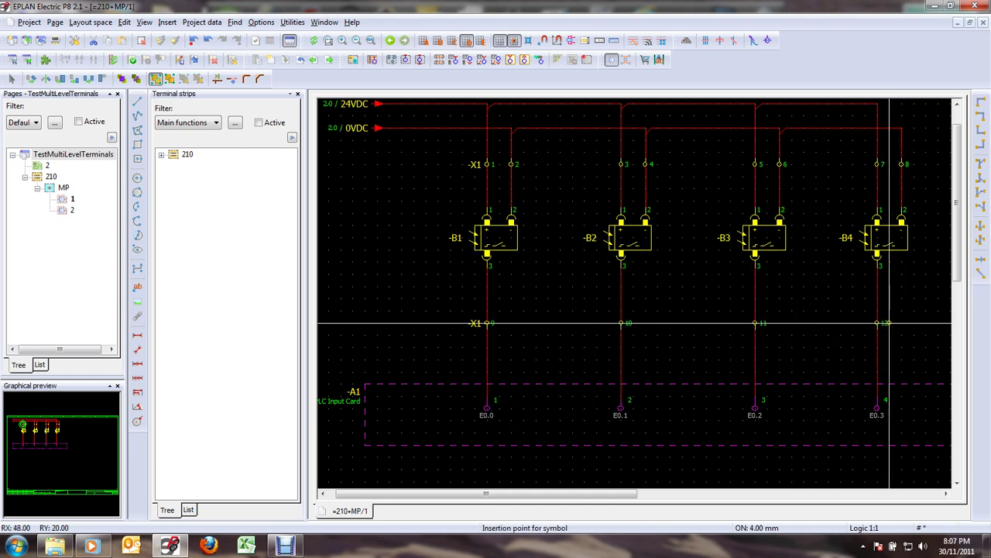
key(Escape)
middle_drag(829, 294, 801, 315)
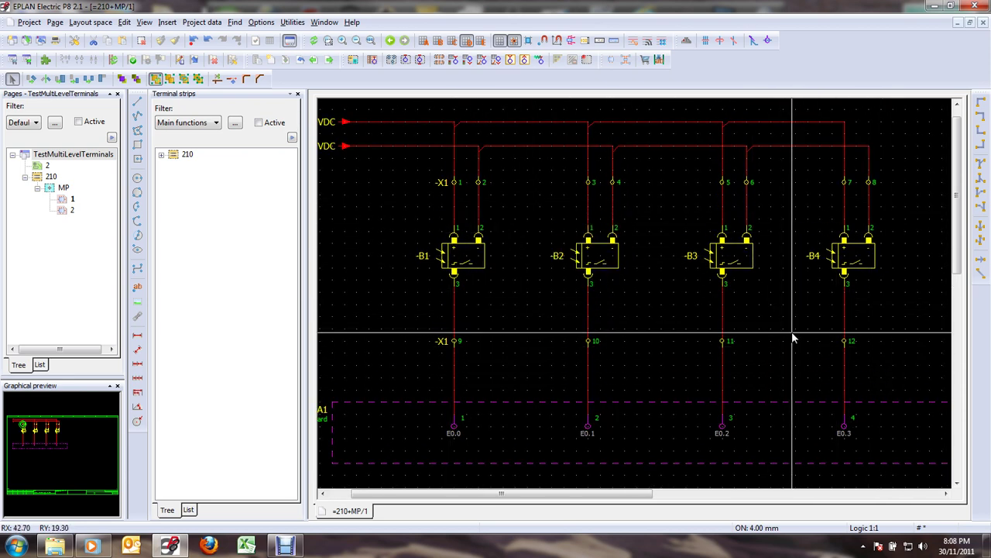
Expand 210 > MP > X1 in the navigator and review terminals 1–12 in the strip editor.
click(161, 156)
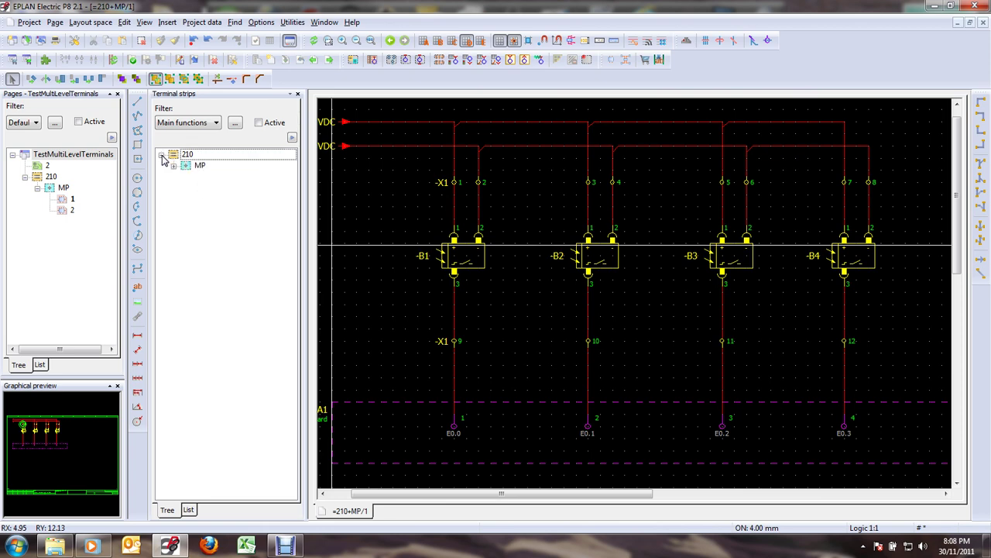
click(174, 167)
click(186, 178)
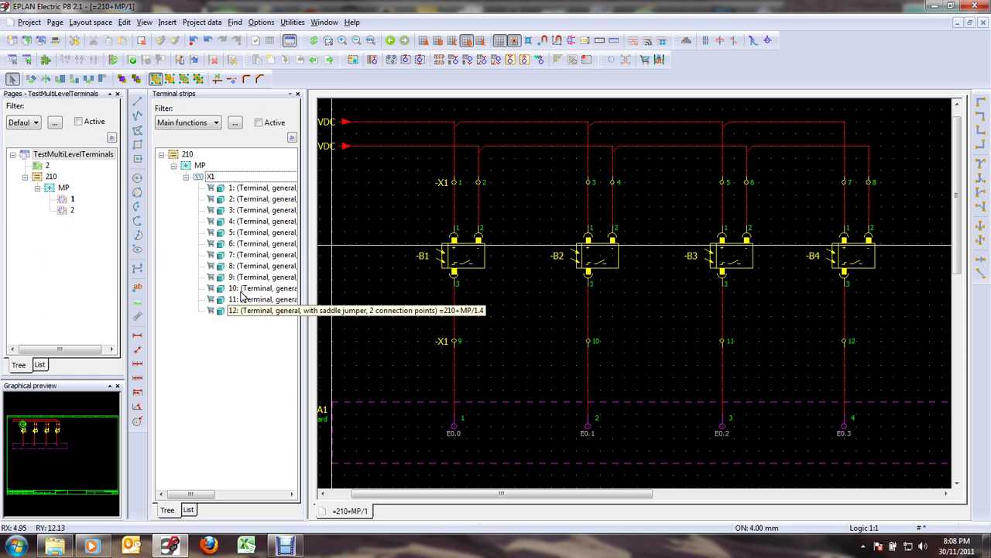
right_click(242, 188)
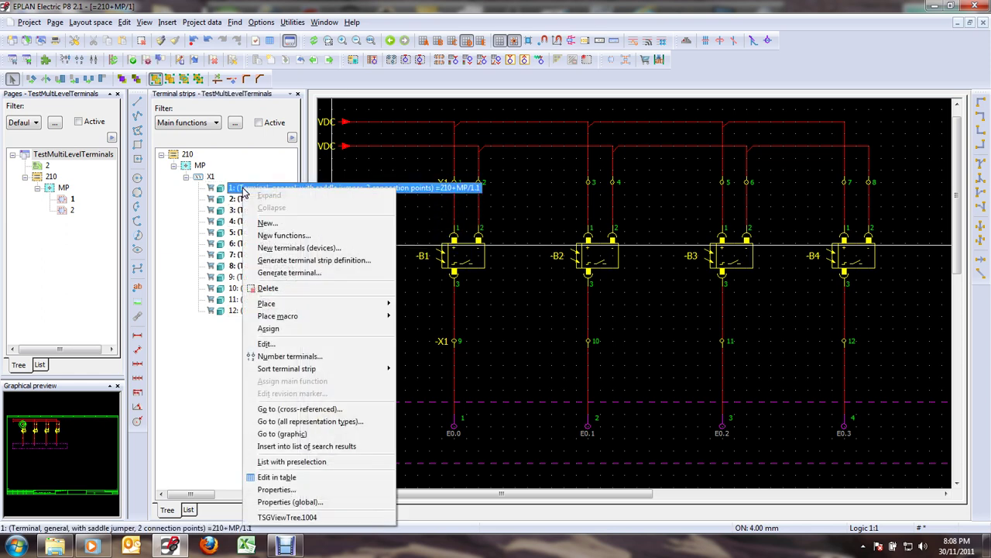
click(283, 343)
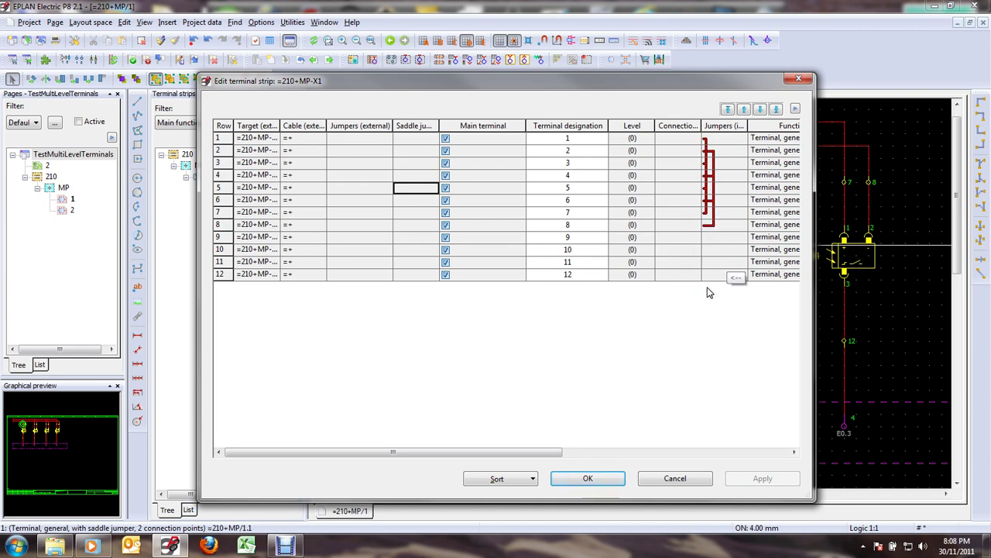
click(587, 480)
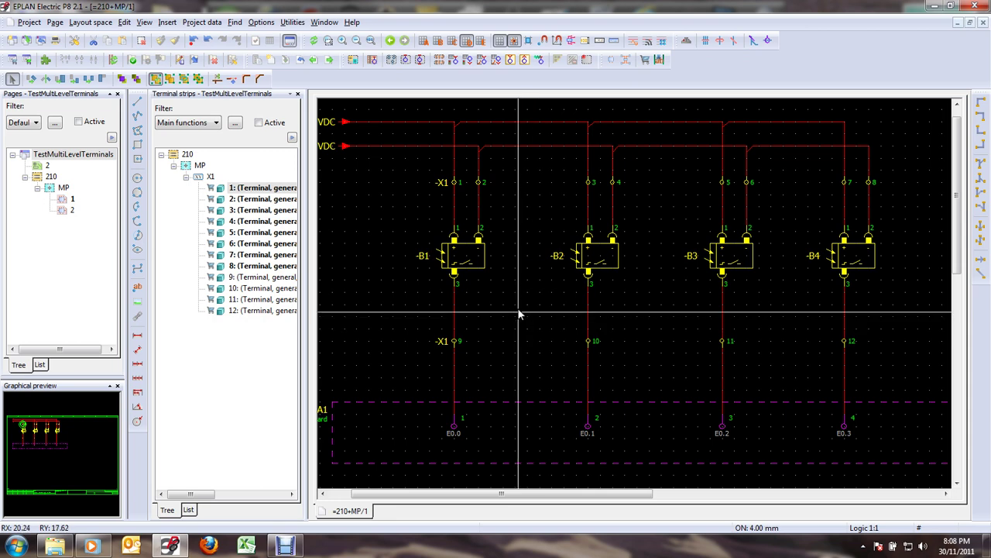
scroll(521, 308, up, 1)
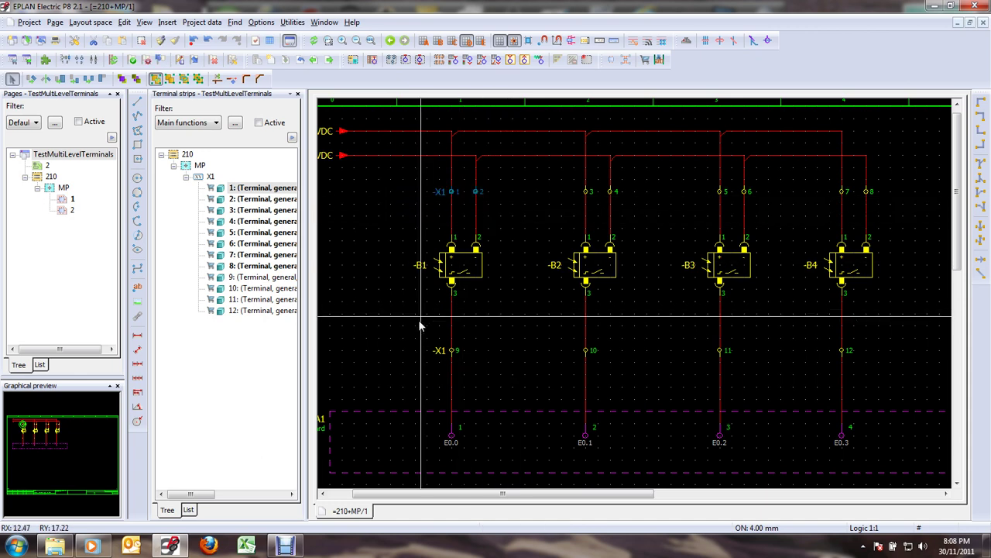
drag(418, 327, 474, 376)
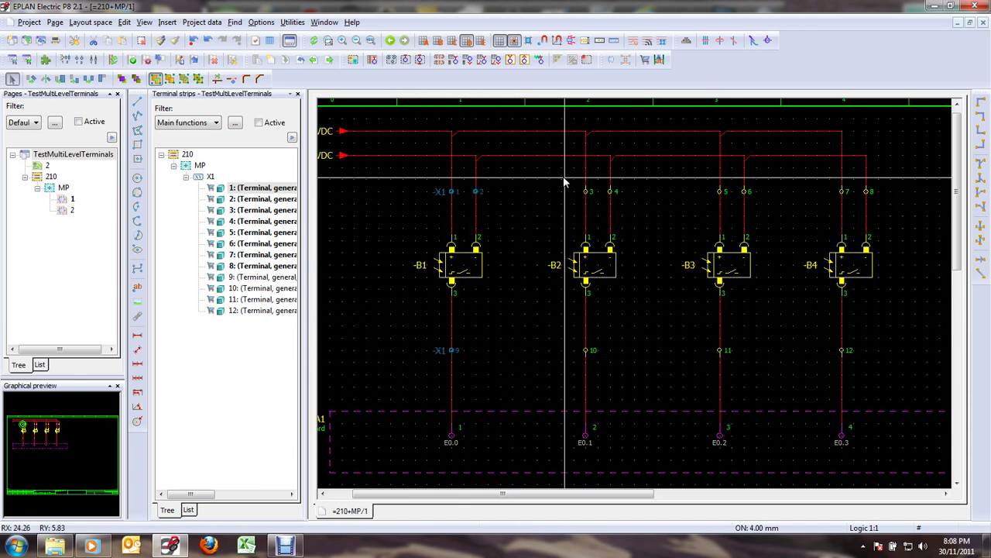
drag(558, 177, 633, 216)
ctrl+drag(549, 328, 628, 377)
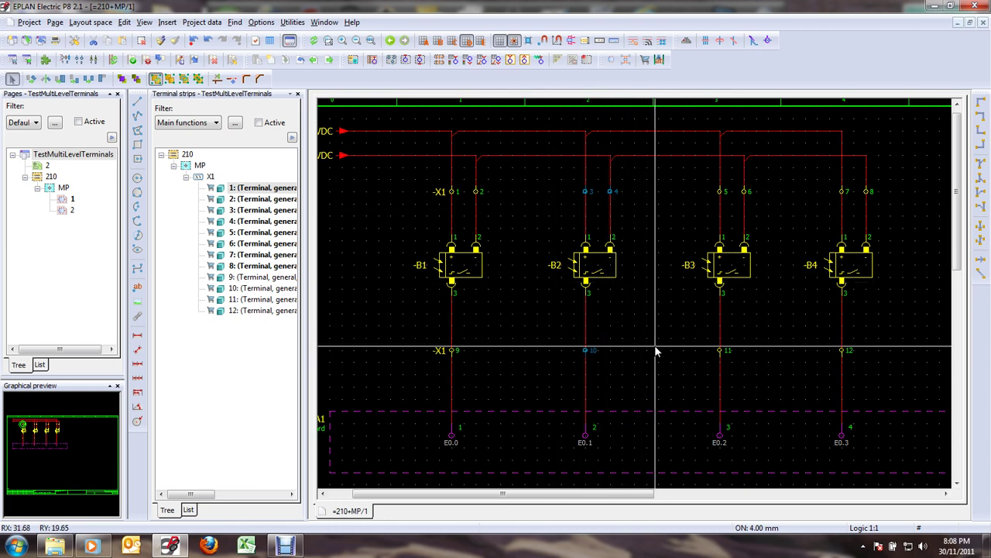
click(546, 292)
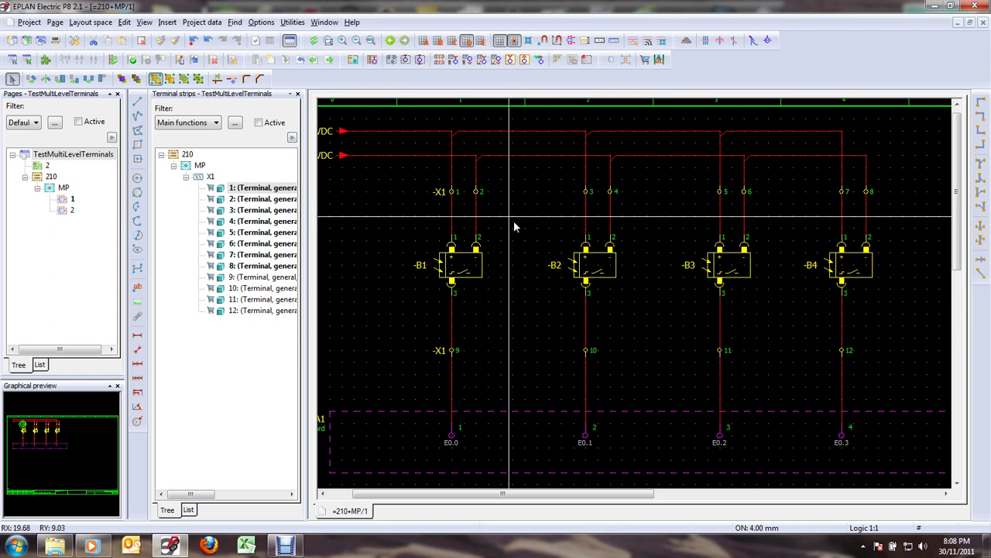
Select X1 terminals 1, 3, 5 and 7 together and set their Level to 1.
click(434, 195)
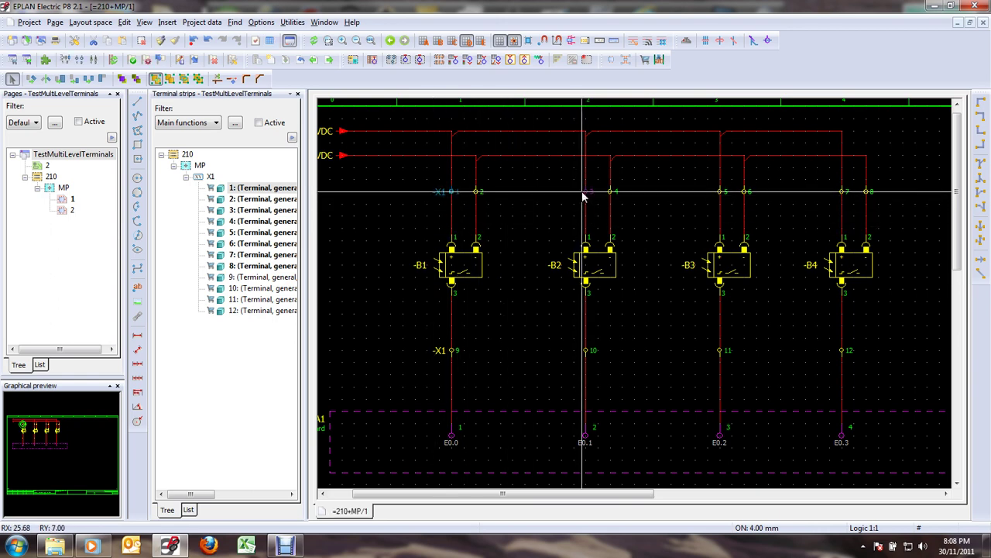
ctrl+click(582, 194)
ctrl+click(718, 193)
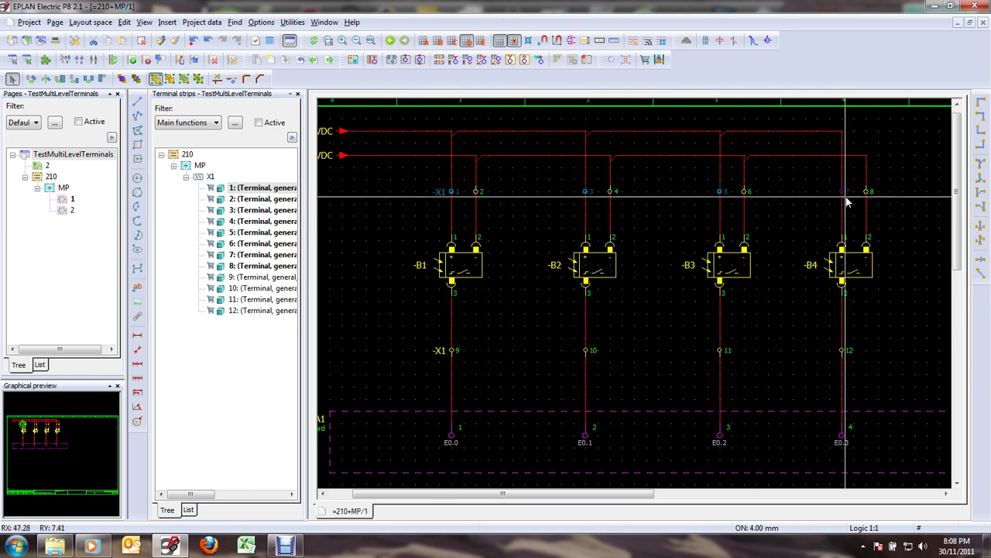
ctrl+click(840, 193)
double_click(788, 214)
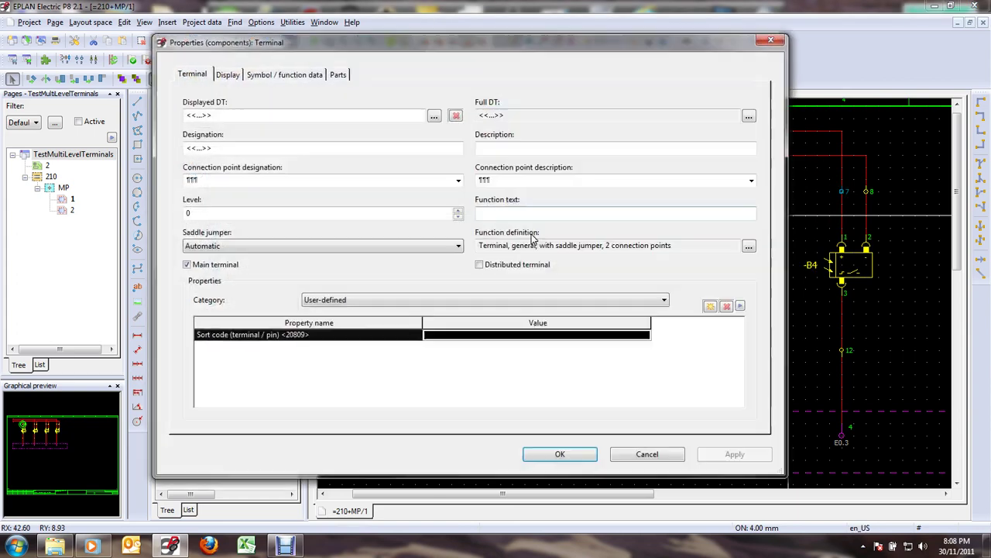
double_click(226, 211)
text(1)
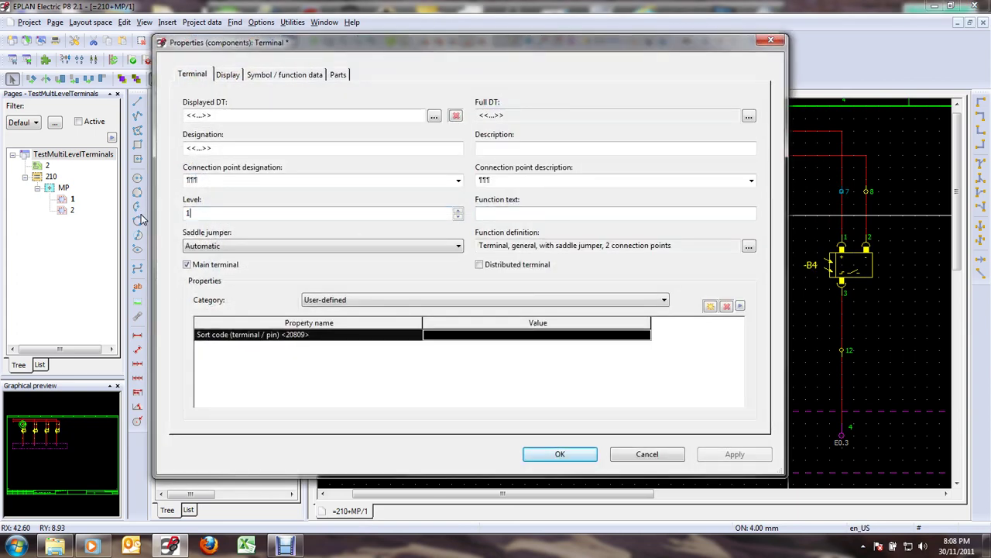
click(573, 455)
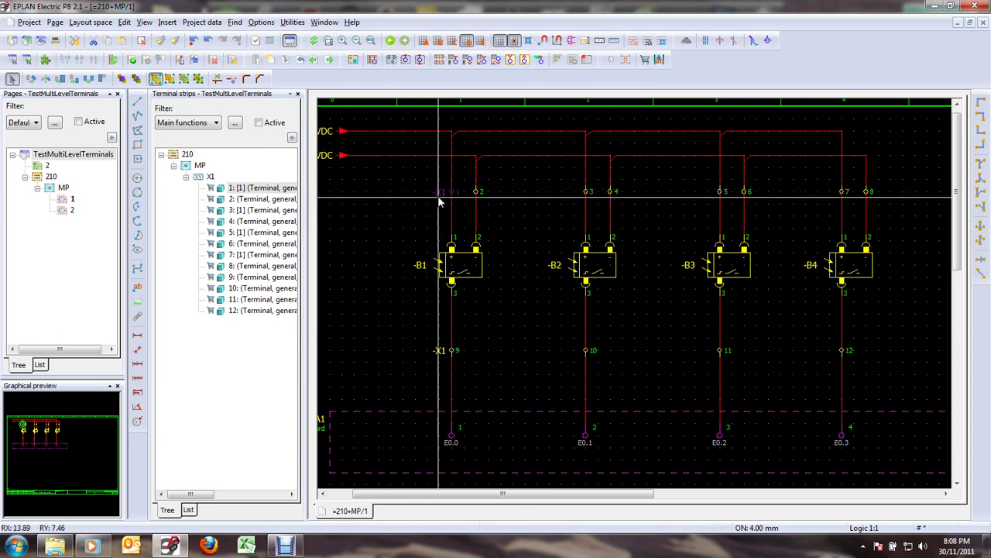
Select X1 terminals 2, 4, 6 and 8 and set their Level to 2.
shift+scroll(403, 186, left, 2)
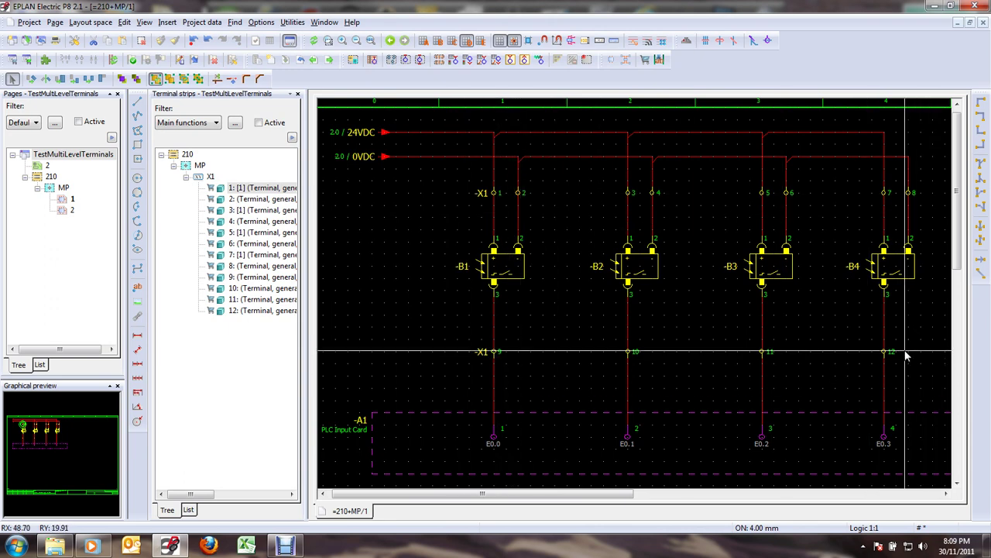
click(519, 194)
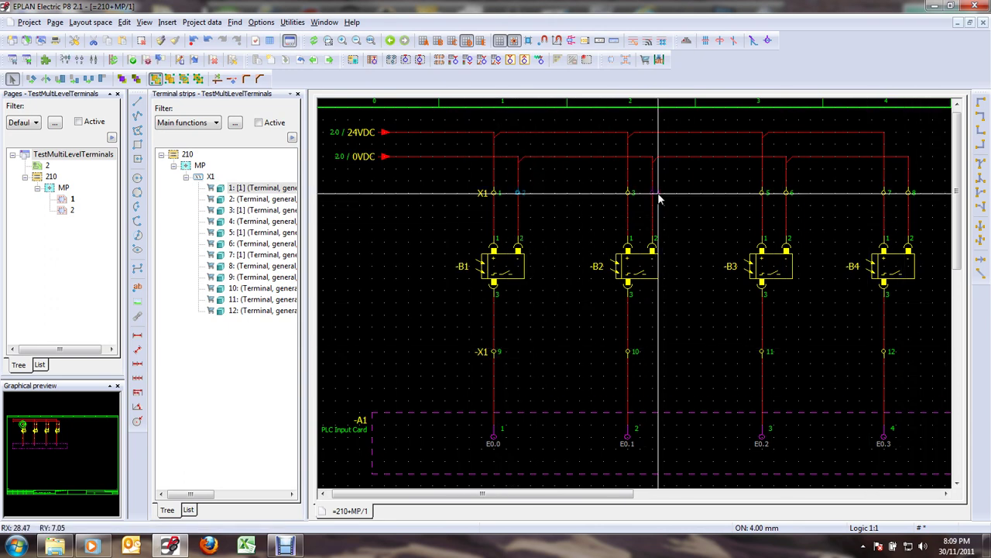
ctrl+click(655, 194)
ctrl+click(786, 194)
ctrl+click(909, 193)
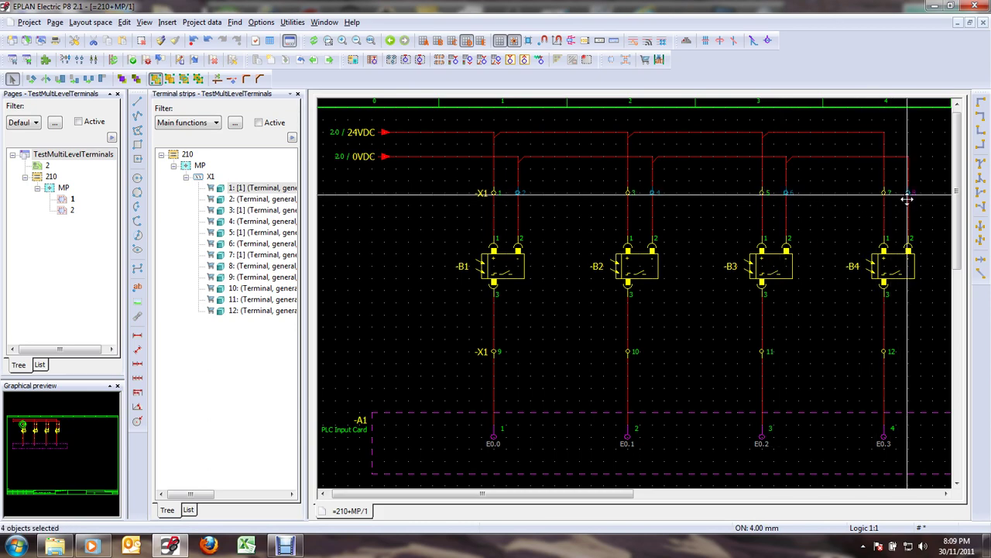
double_click(908, 195)
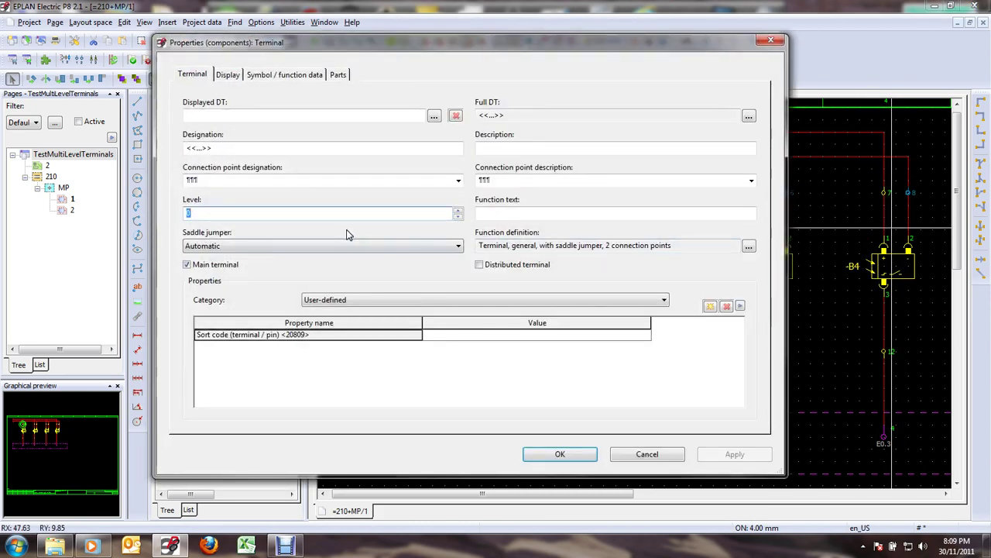
click(561, 454)
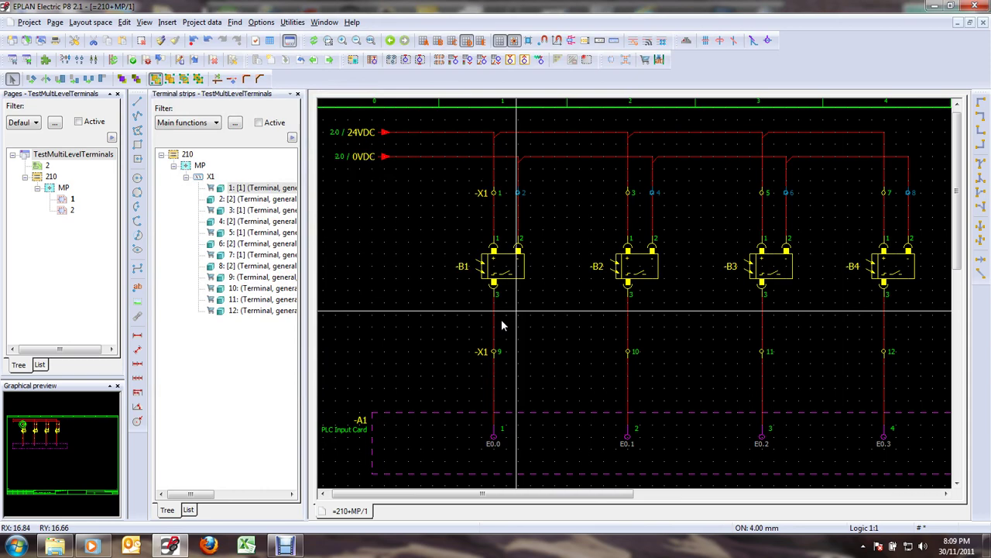
Set X1 terminals 9–12 to Level 3 as non-main terminals.
drag(453, 328, 908, 382)
double_click(884, 351)
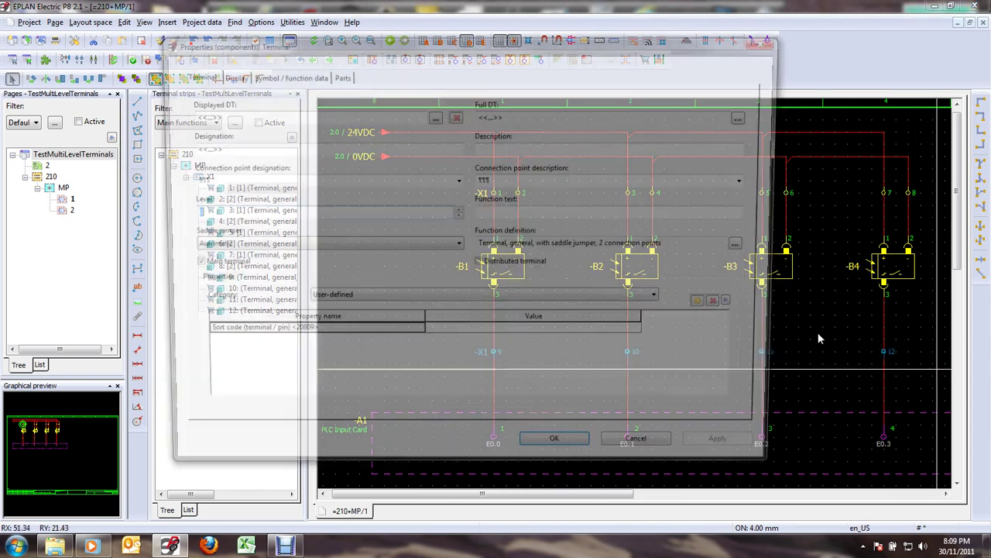
click(561, 454)
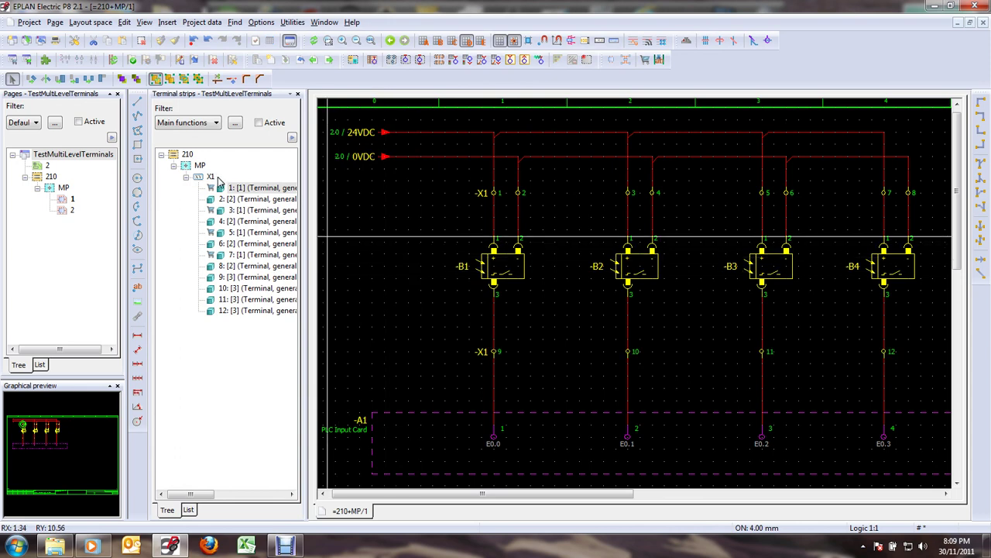
Open the X1 strip editor and check the Level cells of terminals 9–12 and 1–6.
right_click(249, 191)
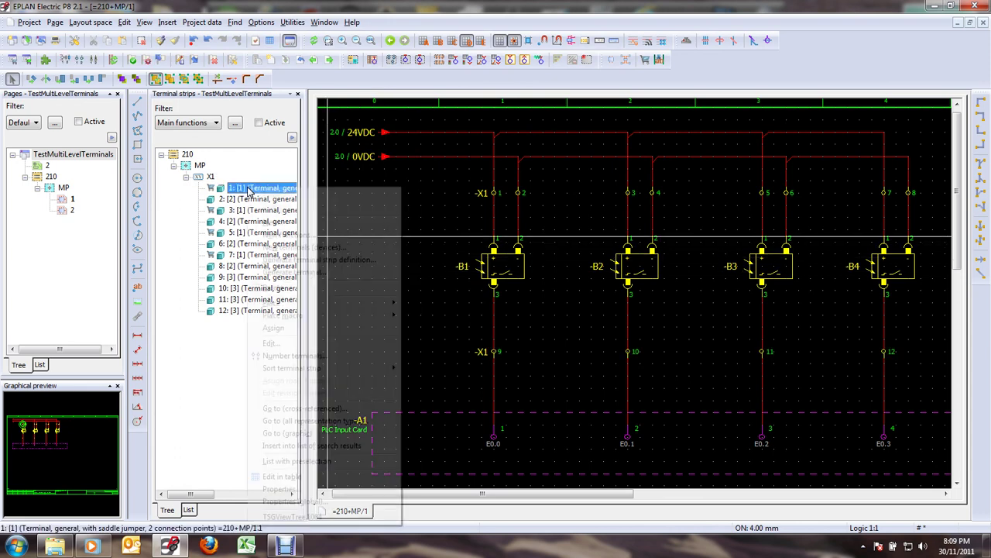
click(303, 344)
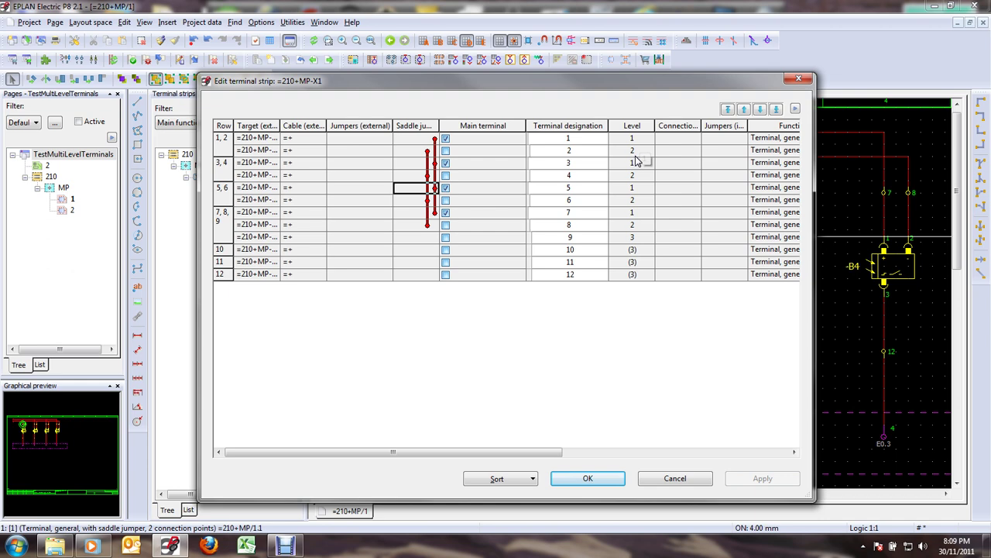
click(637, 240)
click(638, 251)
click(637, 263)
click(637, 276)
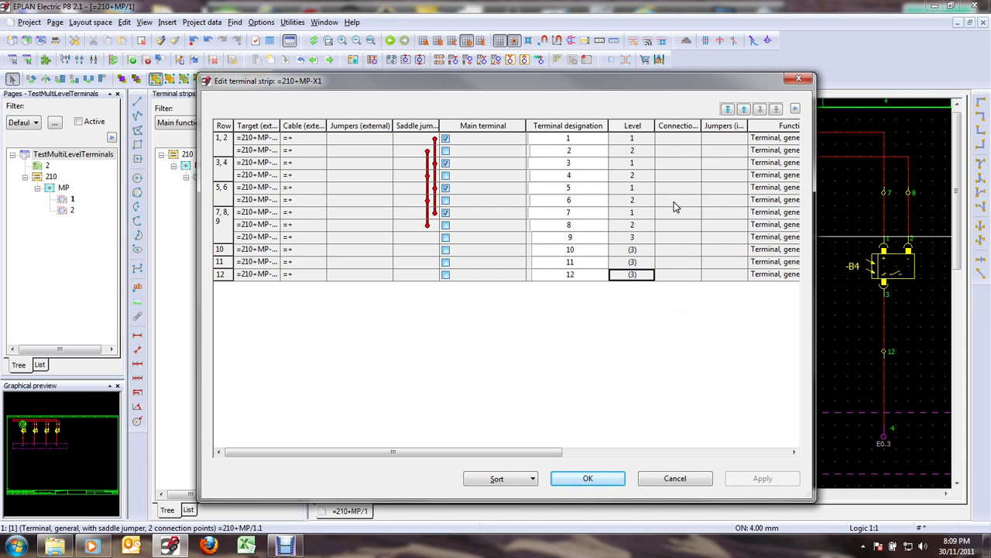
click(637, 141)
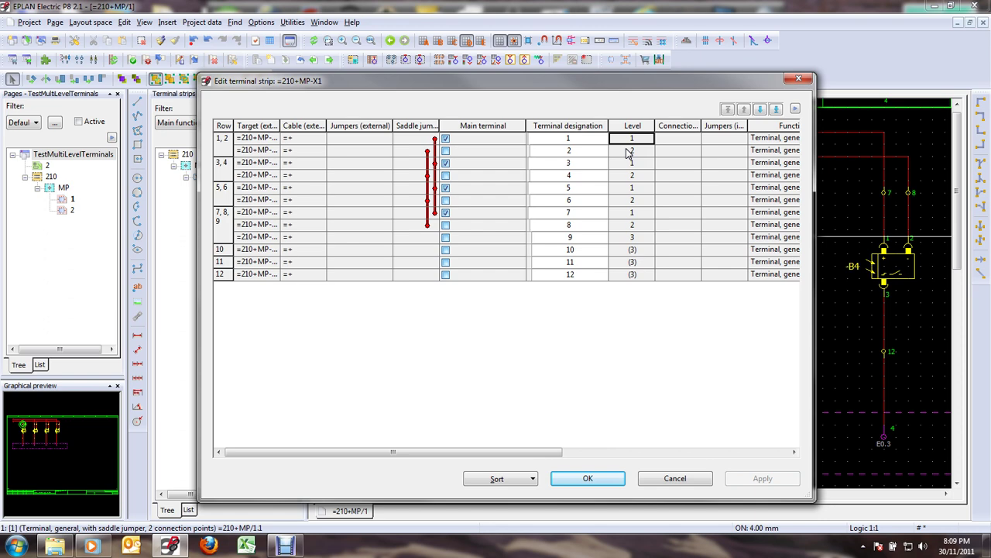
click(626, 152)
click(628, 163)
click(631, 177)
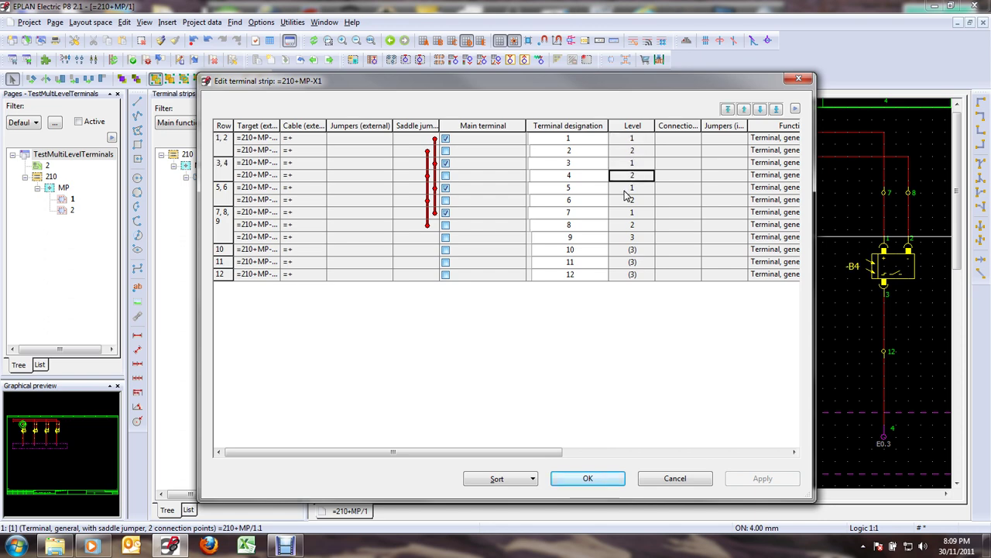
click(627, 201)
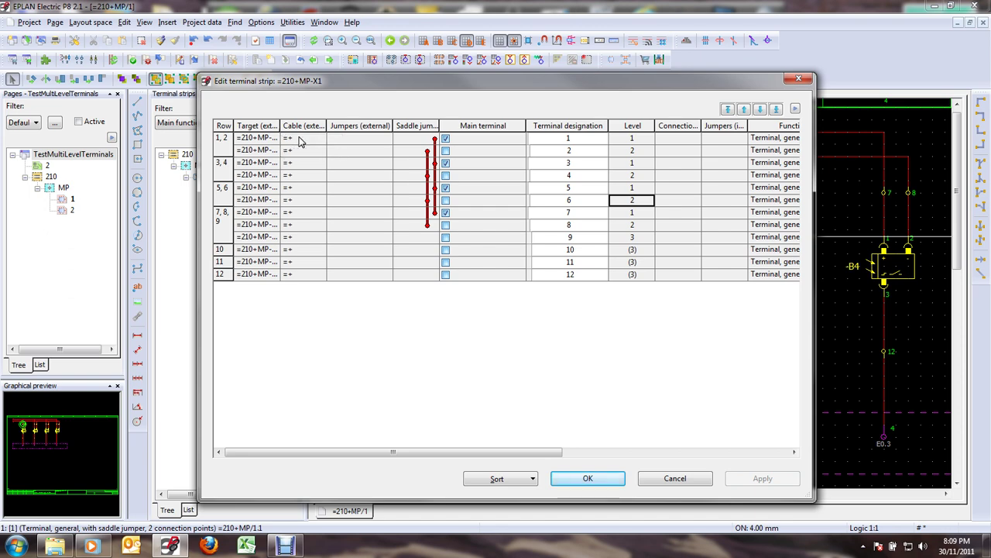
Split all grouped X1 terminals into separate rows.
click(222, 126)
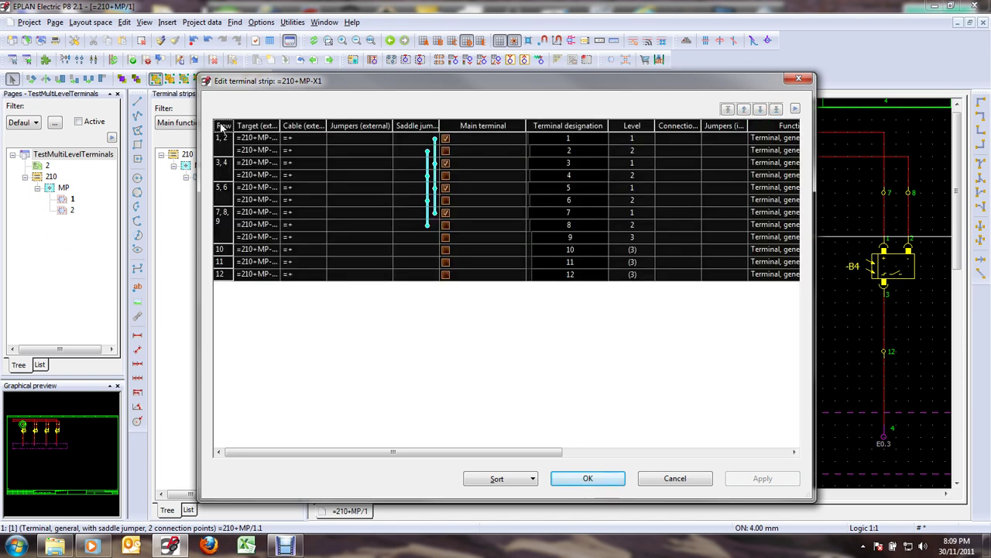
right_click(222, 128)
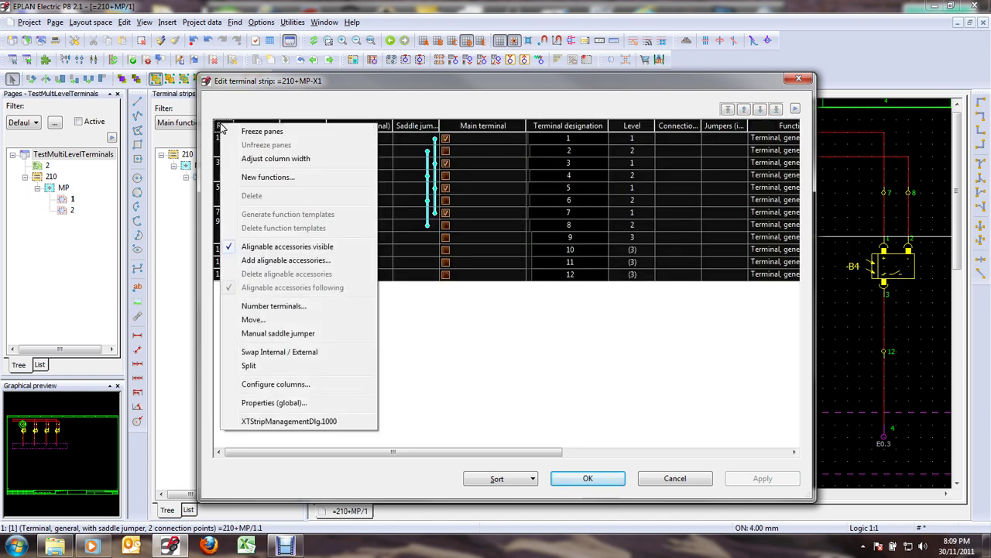
click(250, 366)
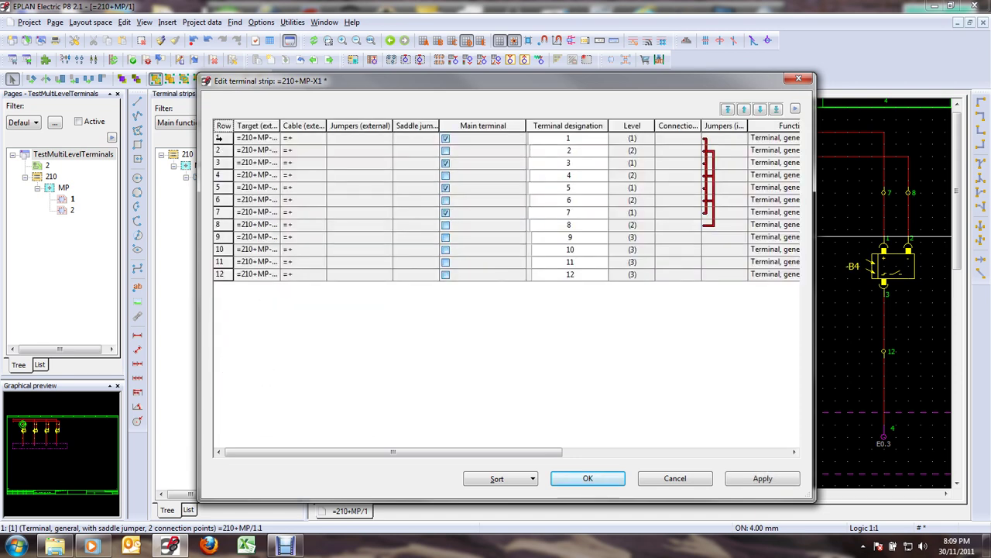
Move terminals 9, 10 and 11 after their sensor pairs and apply the new order.
click(633, 237)
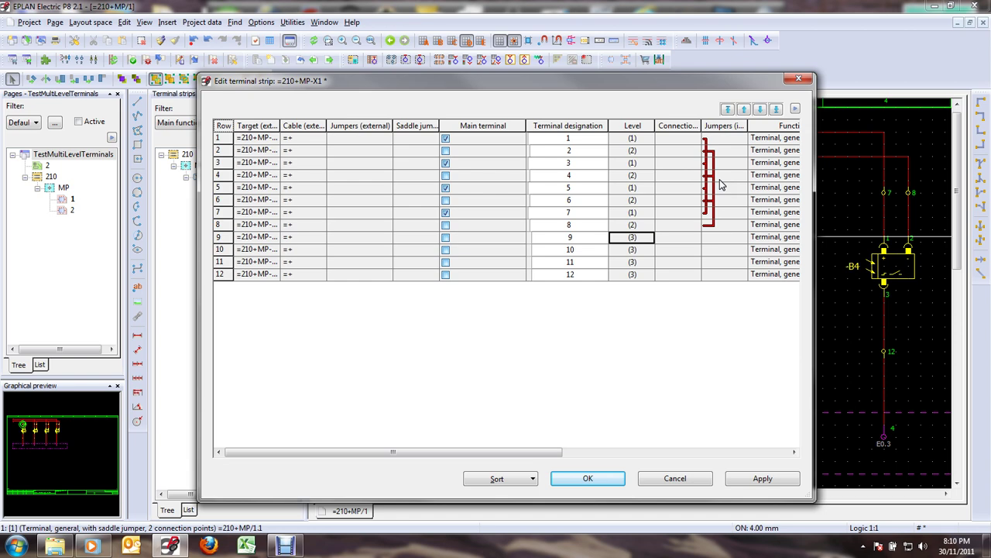
click(745, 109)
click(745, 110)
click(745, 109)
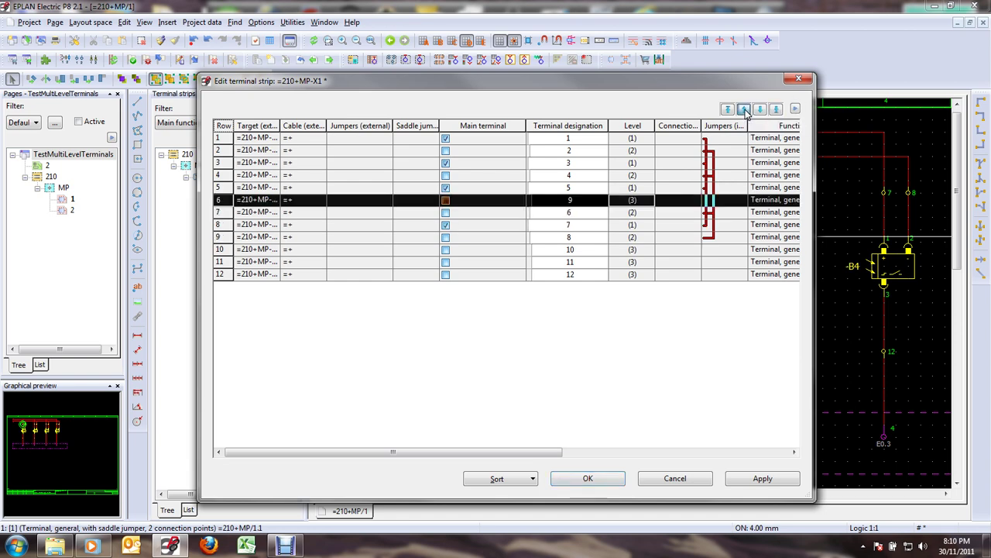
click(744, 109)
click(745, 109)
click(744, 109)
click(646, 249)
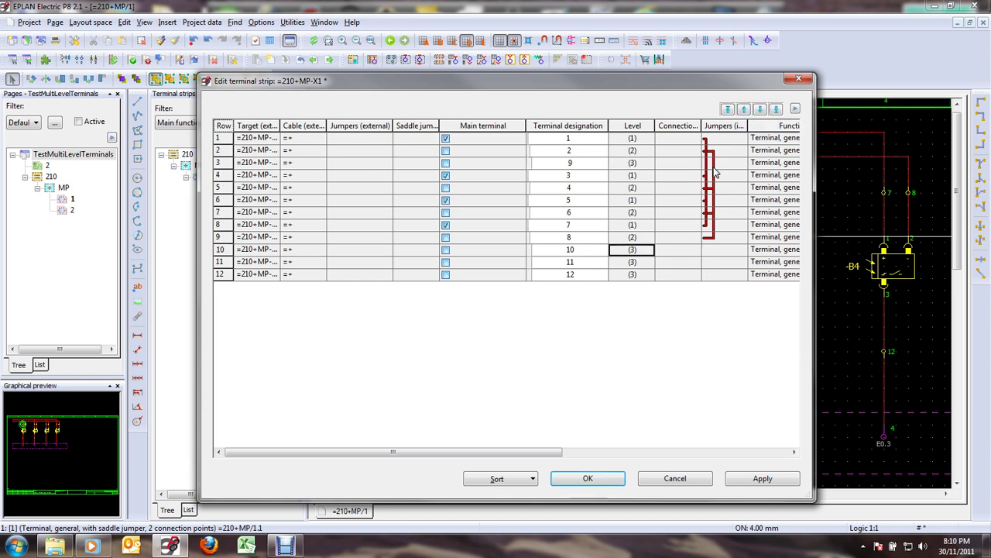
click(745, 109)
click(744, 109)
click(745, 109)
click(745, 109)
click(744, 109)
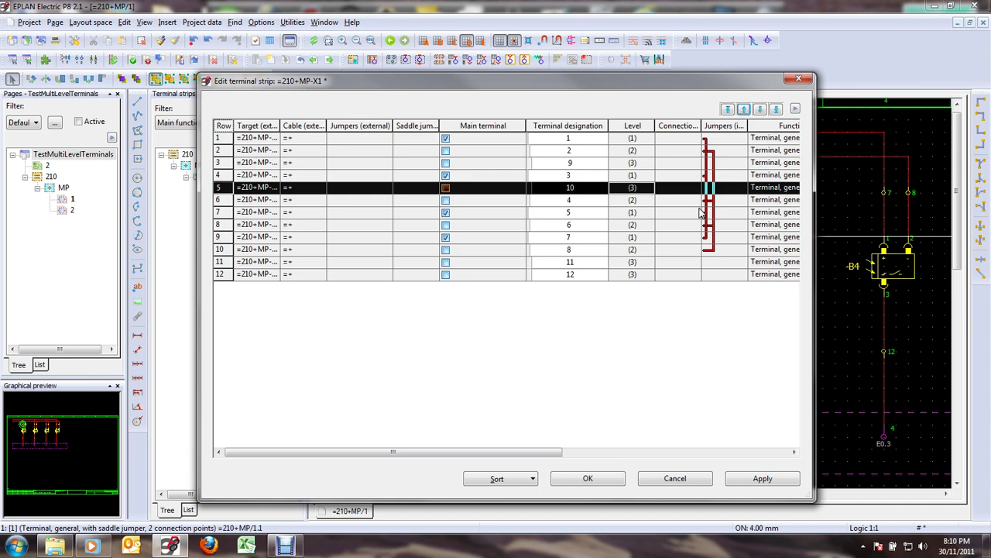
click(759, 110)
click(637, 263)
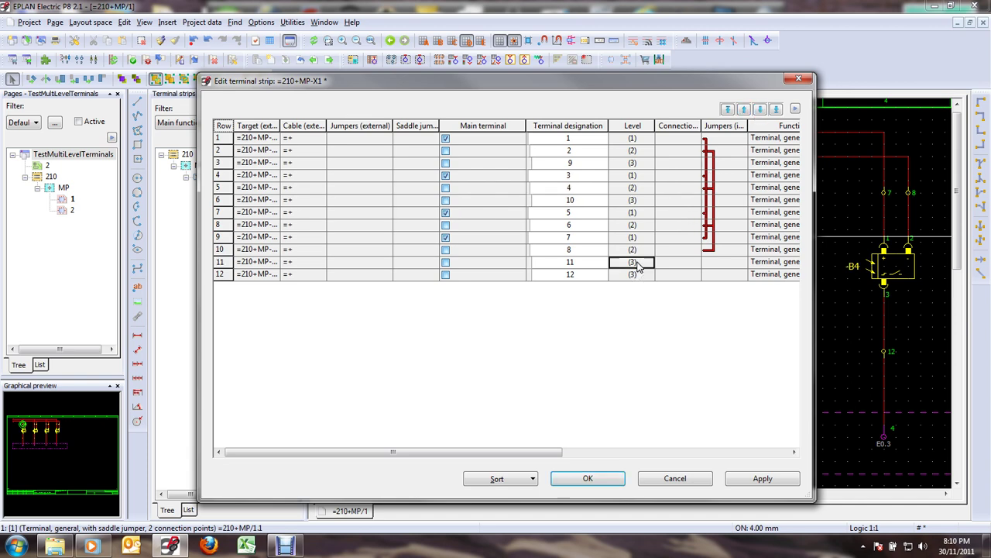
click(744, 109)
click(745, 110)
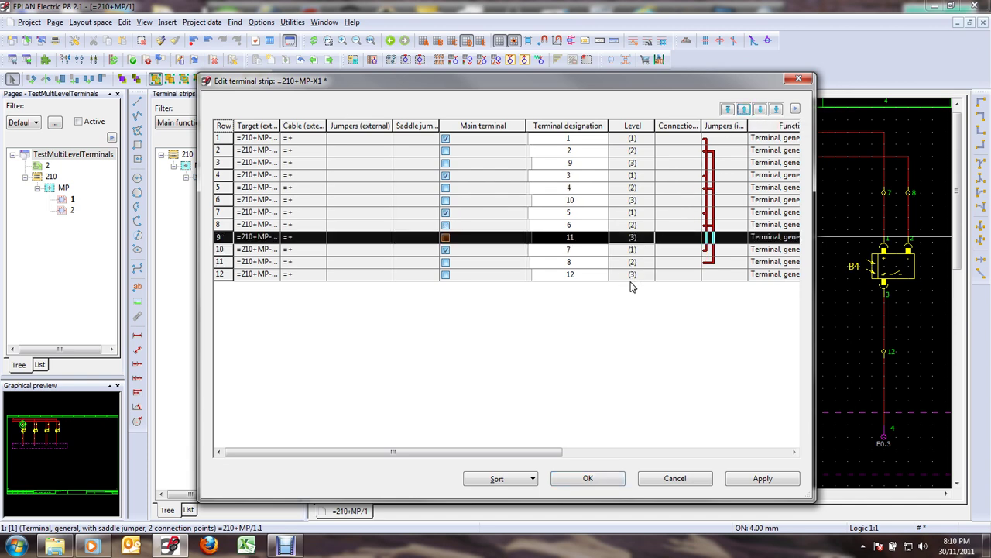
click(763, 479)
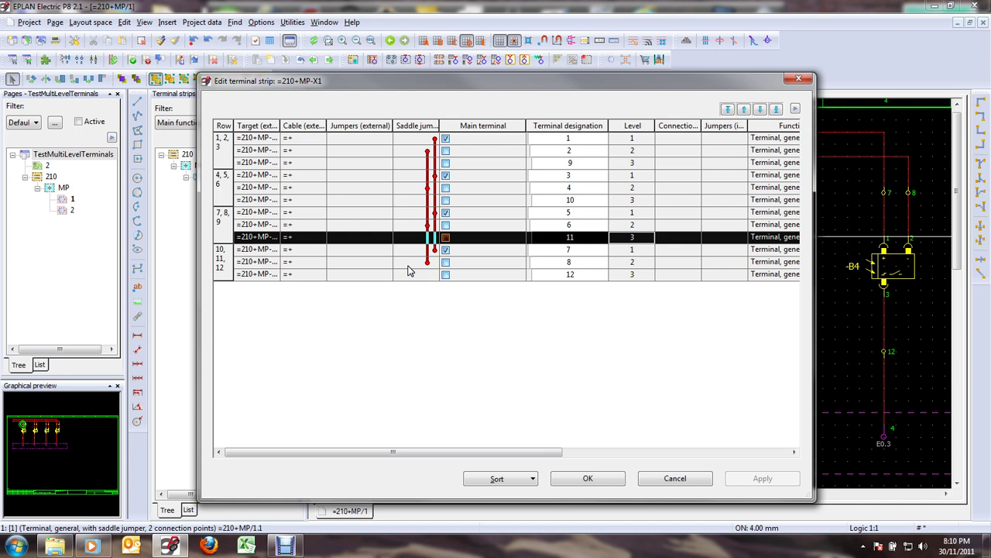
click(675, 479)
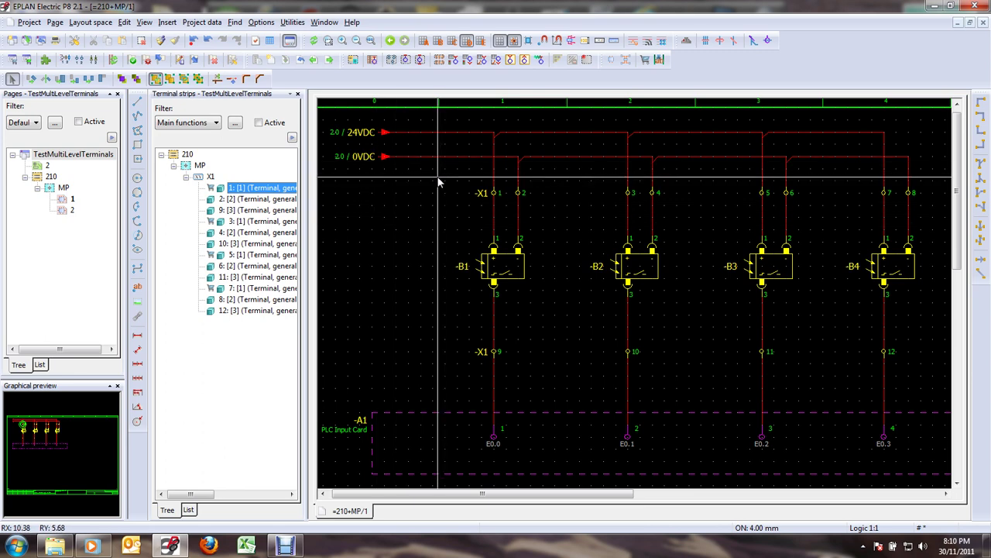
Select X1:1, X1:2 and X1:9 and set their Sort code value to 0.
drag(439, 182, 558, 223)
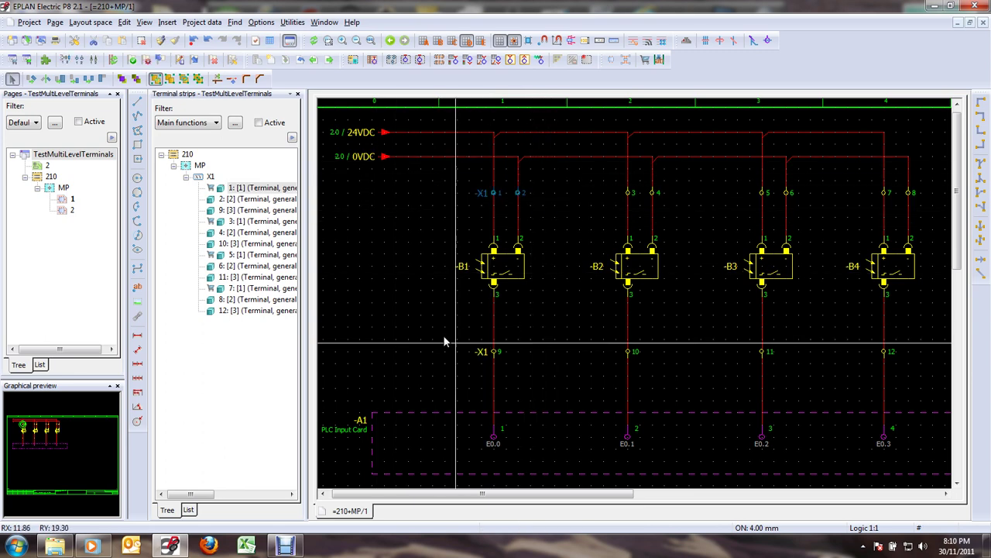
drag(438, 333, 534, 377)
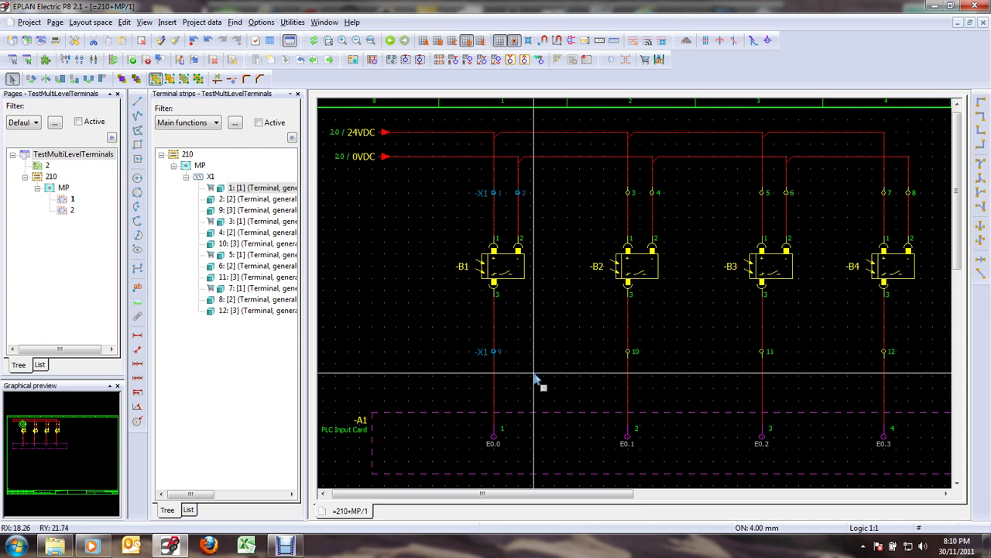
key(ctrl+d)
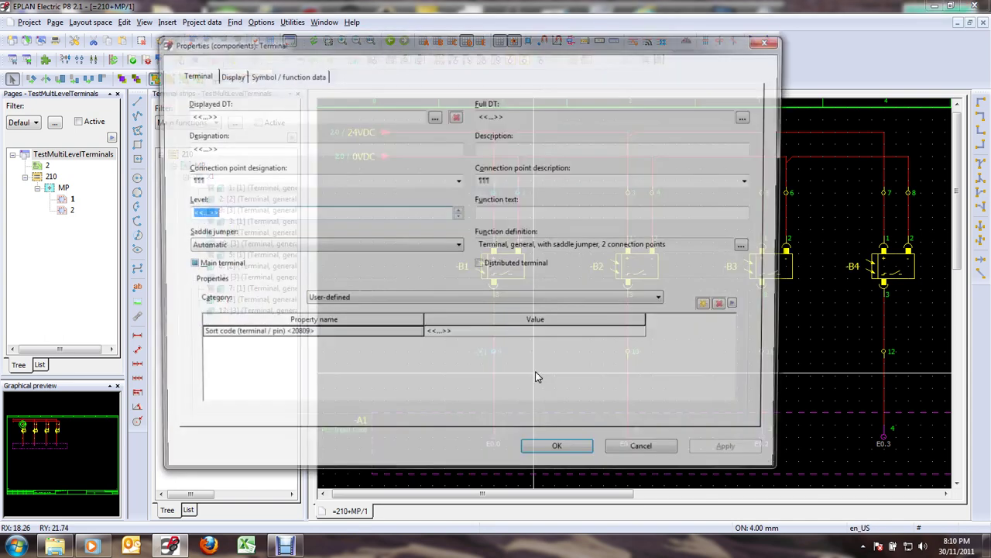
click(457, 337)
text(0)
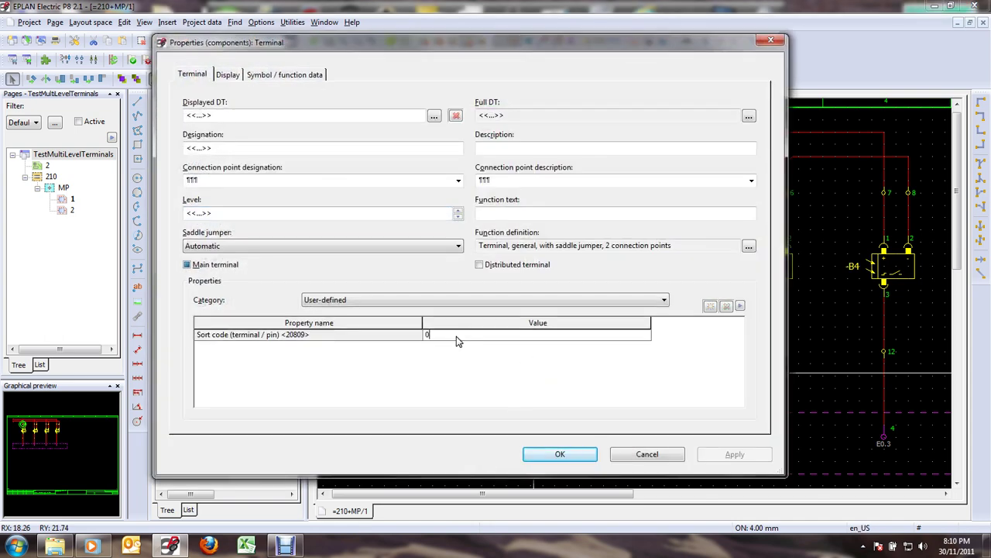
click(560, 455)
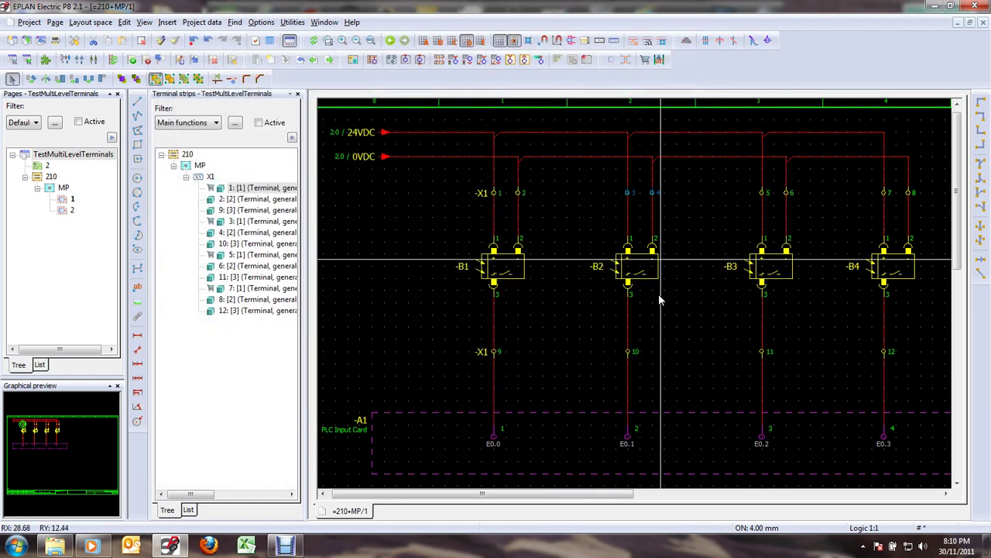
drag(599, 334, 649, 372)
Give sensor B2's terminals X1:3, 4 and 10 sort code 1.
key(ctrl+f)
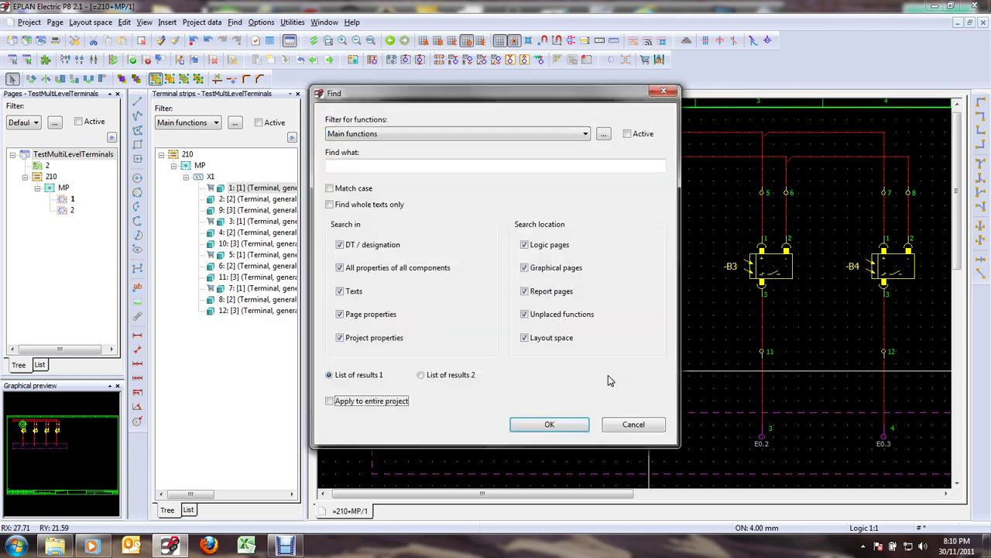
key(Escape)
double_click(648, 369)
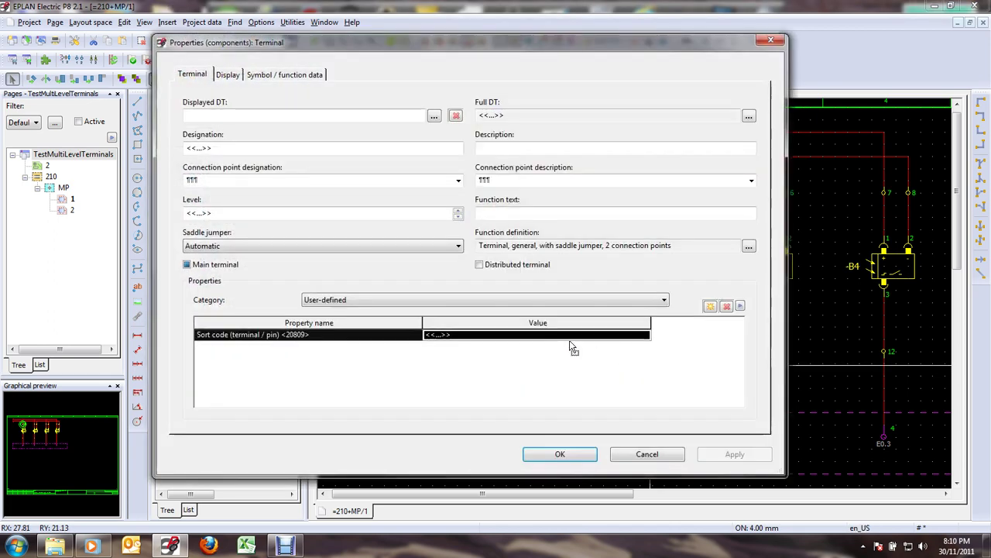
click(566, 337)
text(1)
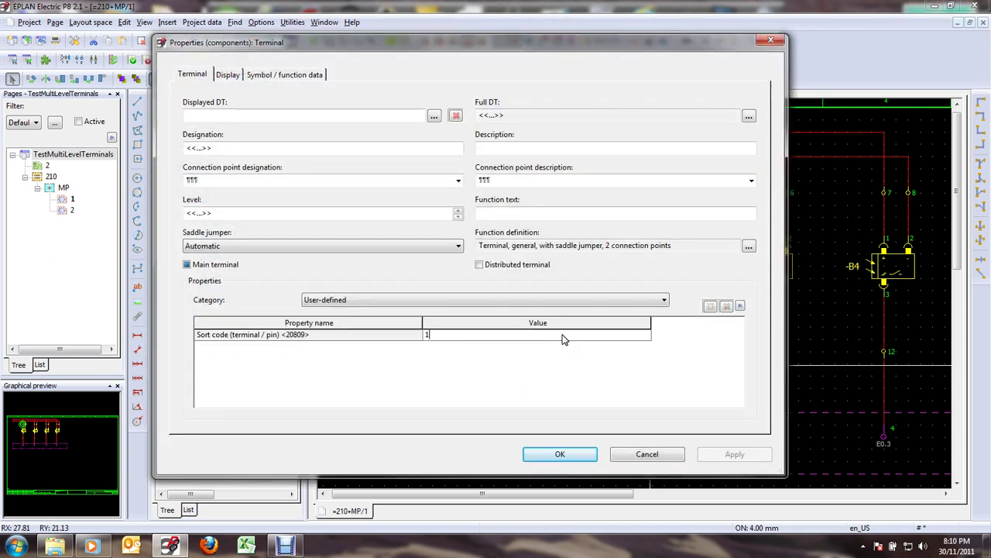
key(Return)
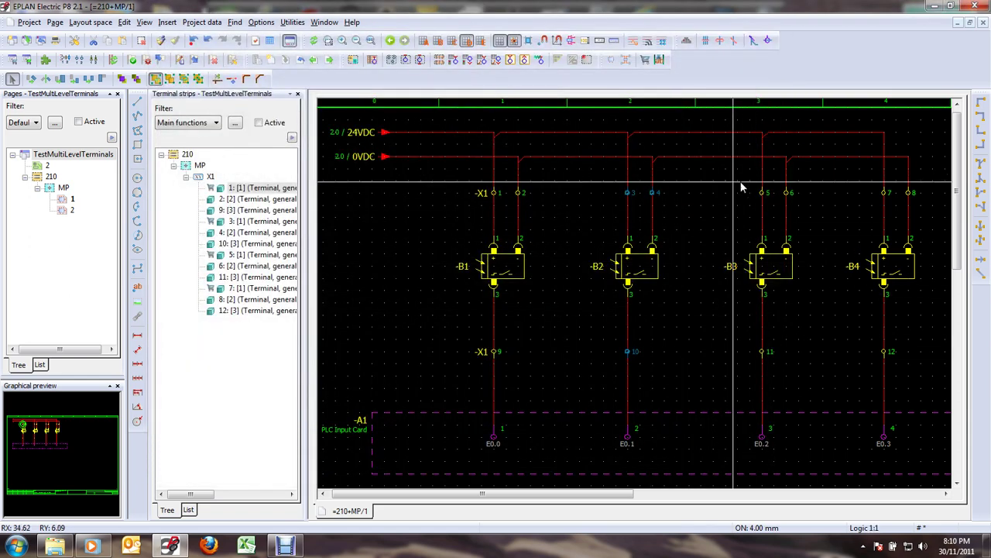
Select B3's terminals X1:5, 6 and 11 and give them sort code 2.
click(733, 180)
click(815, 221)
click(735, 336)
click(806, 376)
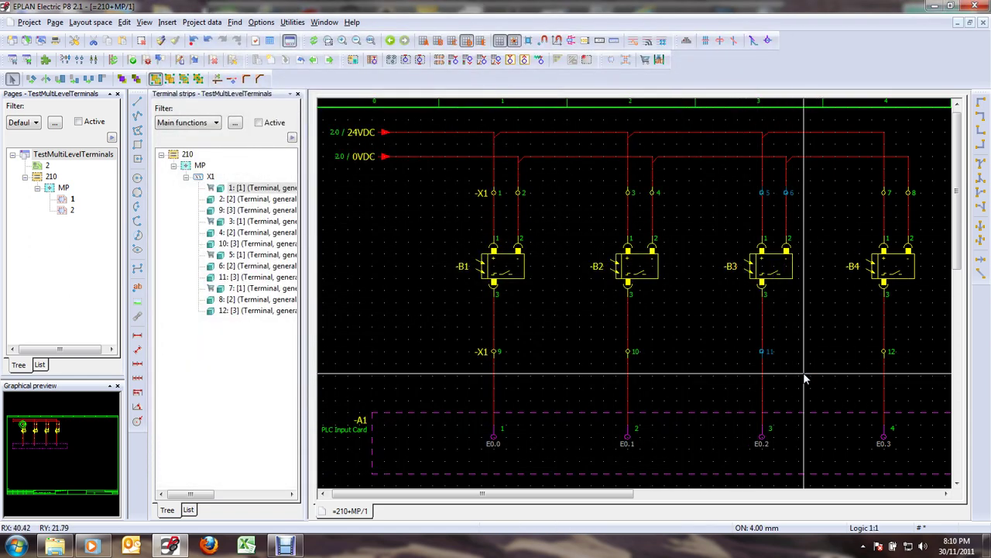
double_click(798, 378)
click(571, 338)
text(2)
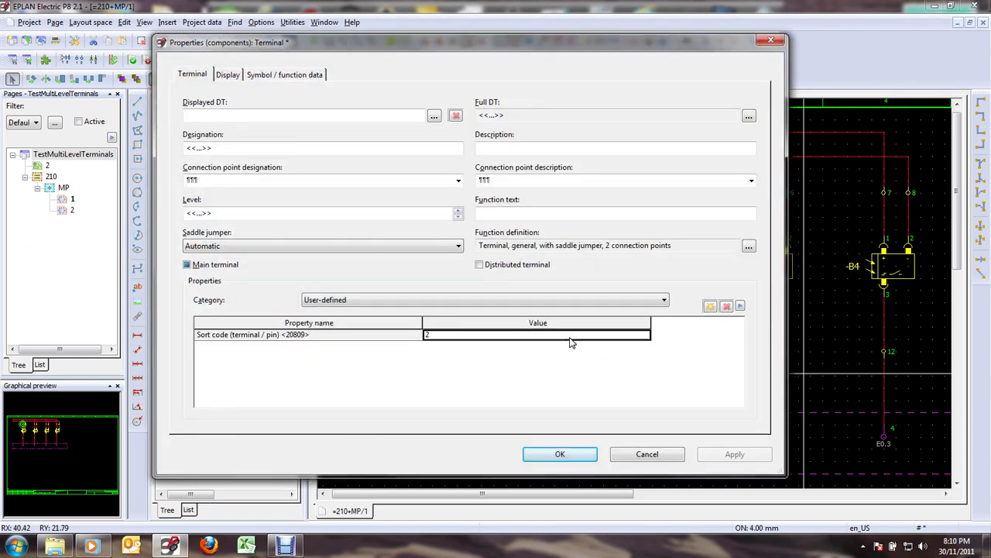
key(Return)
Select B4's terminals X1:7, 8 and 12 and give them sort code 3.
click(847, 182)
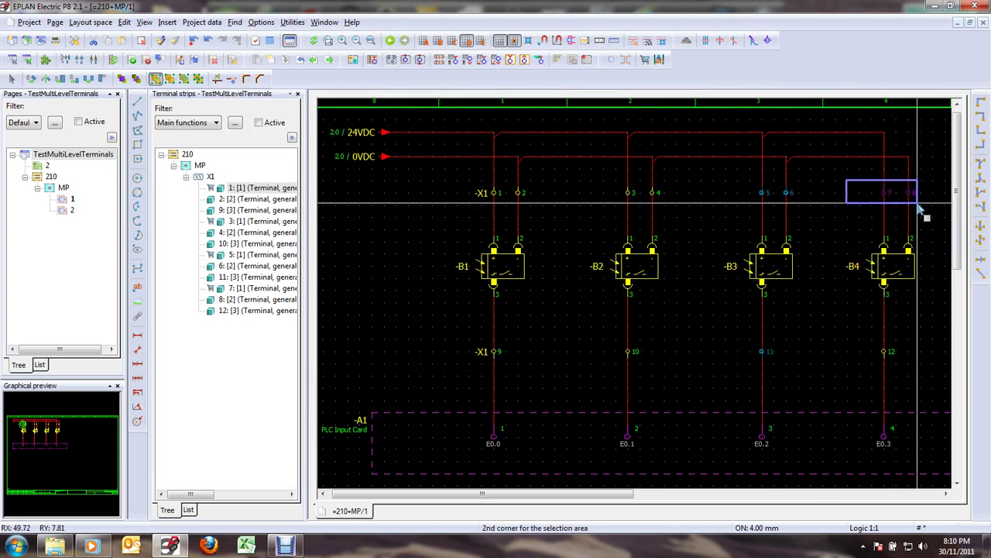
click(922, 210)
click(859, 332)
click(912, 381)
double_click(907, 376)
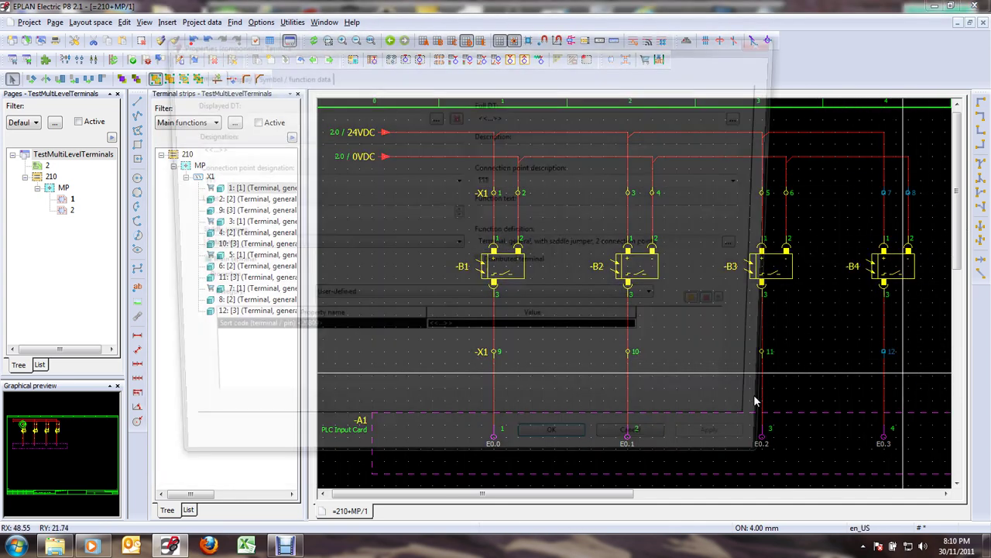
click(624, 335)
text(3)
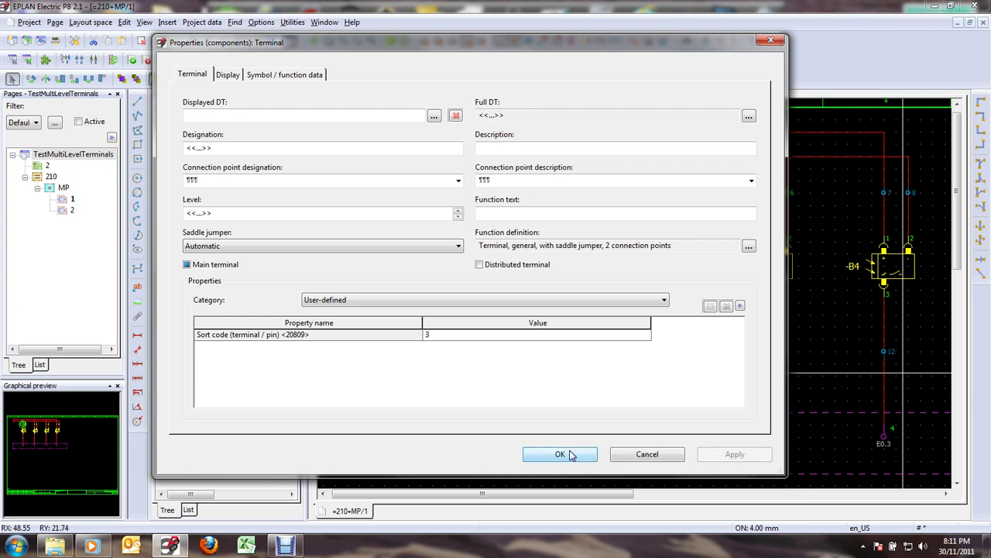
click(571, 454)
click(716, 323)
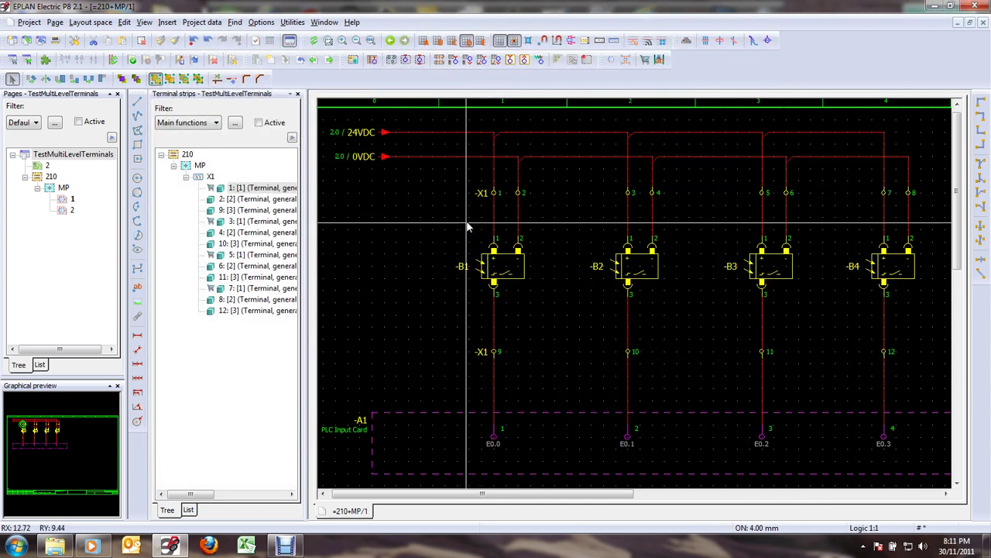
Verify X1 in the strip editor shows groups 1-2-9, 3-4-10, 5-6-11, 7-8-12 at levels 1–3.
drag(597, 172, 697, 391)
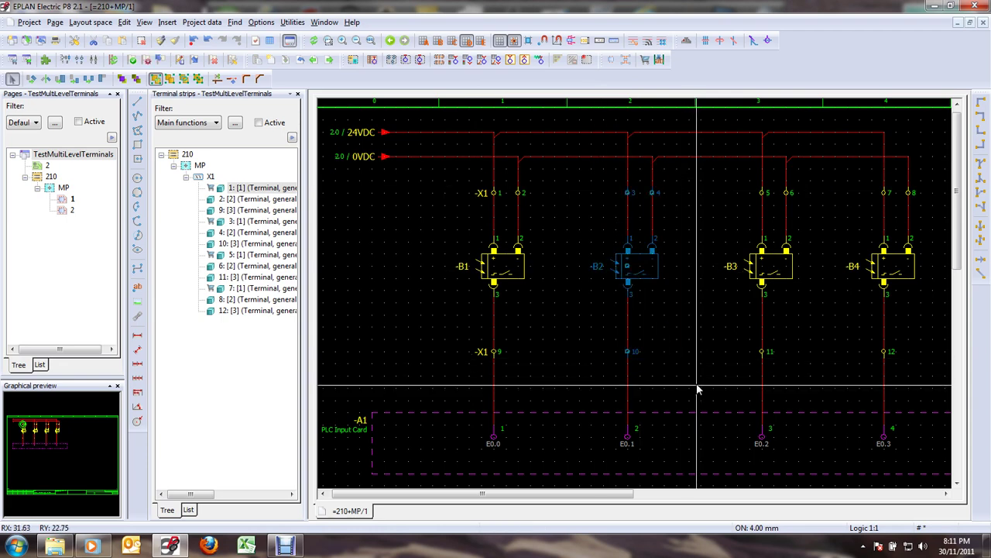
drag(735, 171, 819, 371)
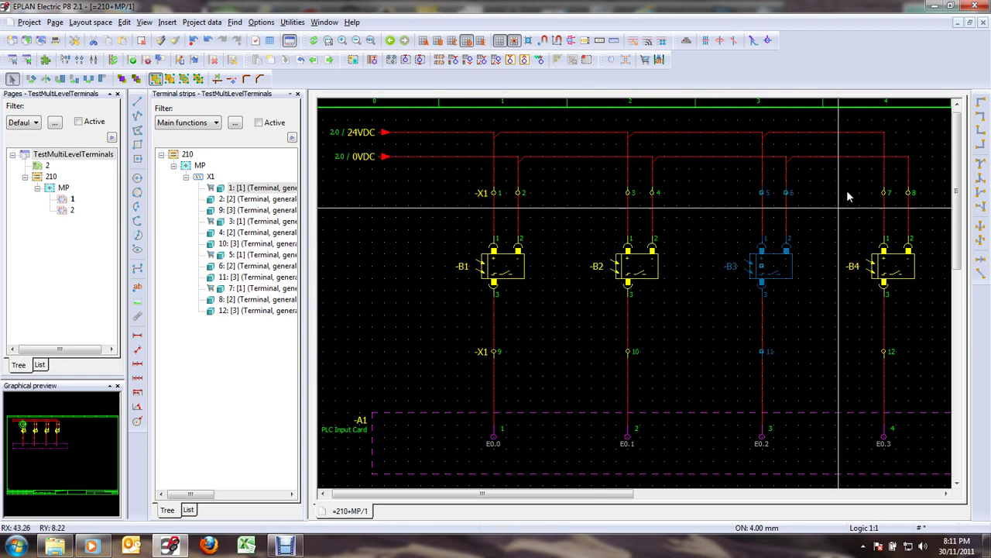
drag(854, 177, 927, 348)
key(Escape)
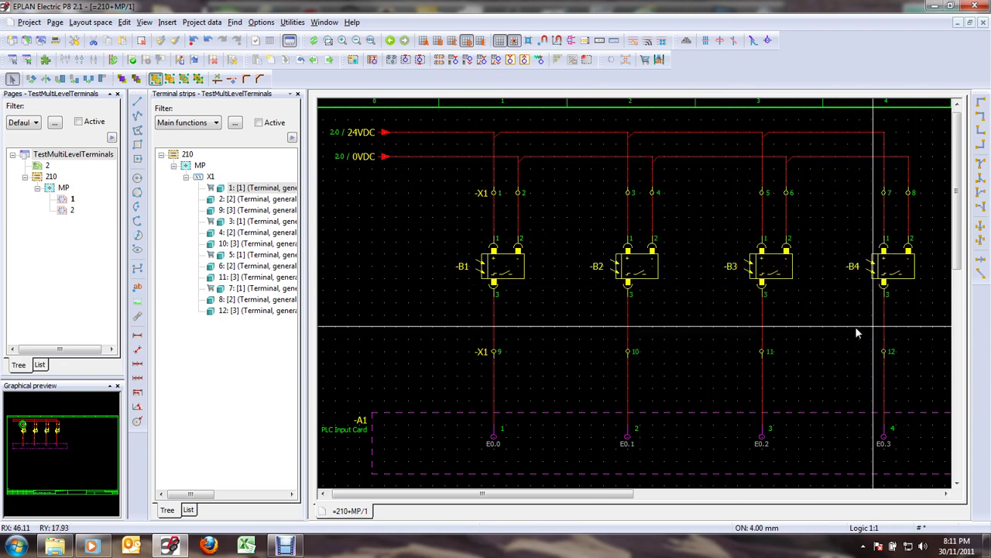
right_click(250, 189)
click(318, 353)
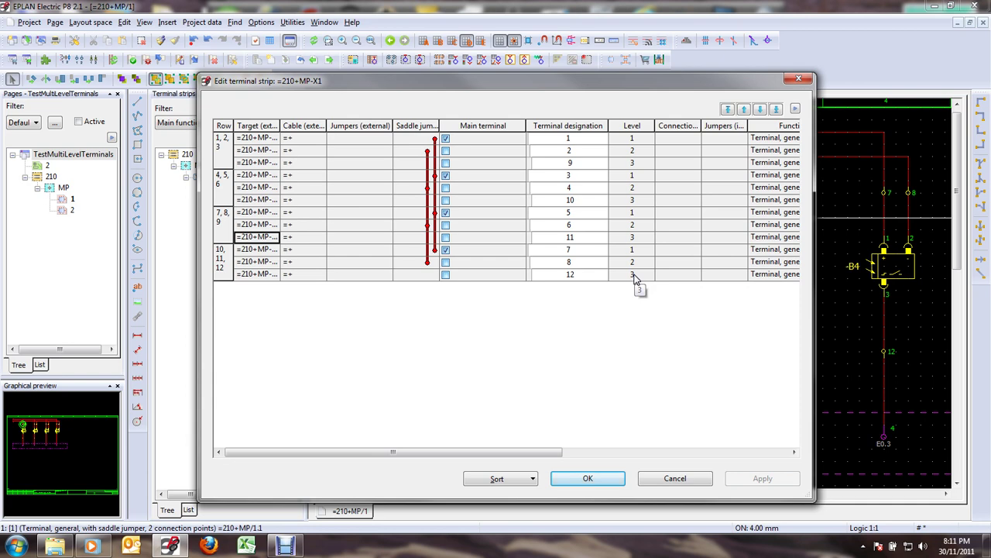
click(595, 478)
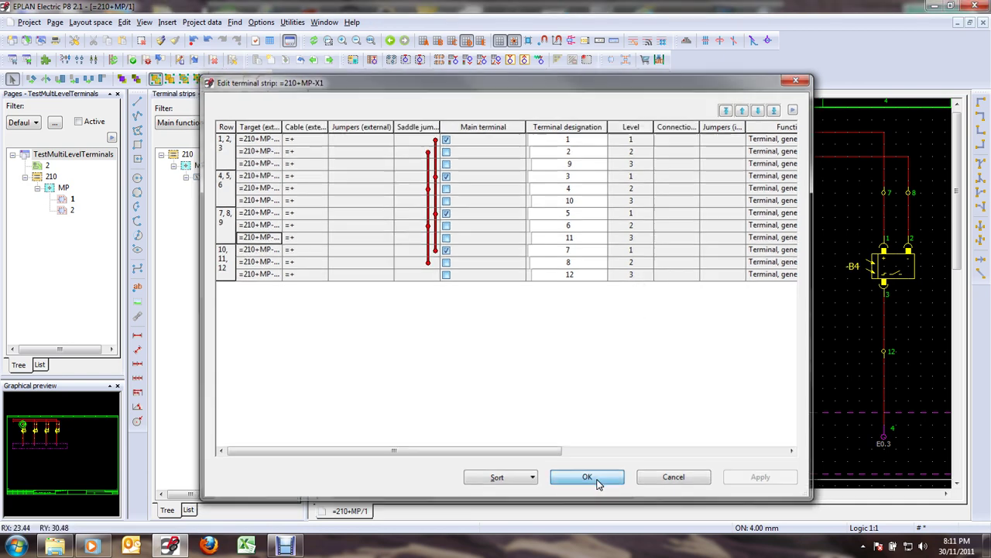